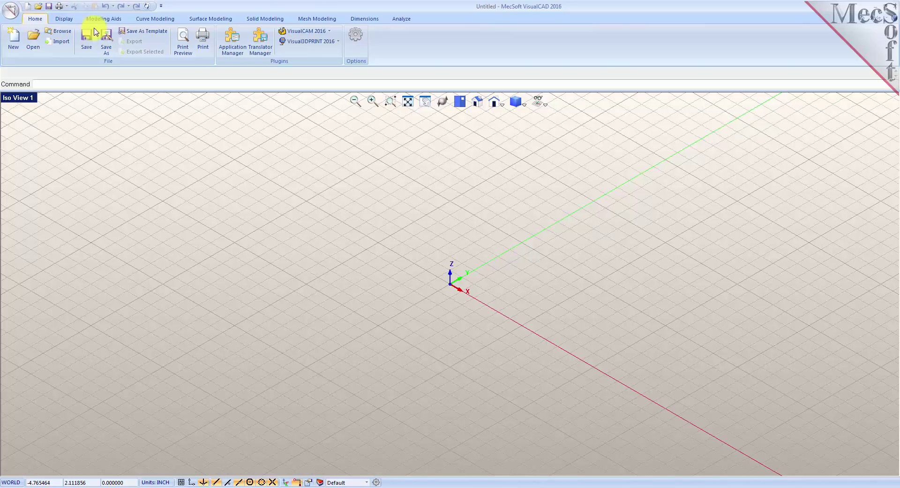
Step: Load the VisualCAM TURN module and dock the Machining Objects browser below the Machining Browser, slightly widening both
click(328, 31)
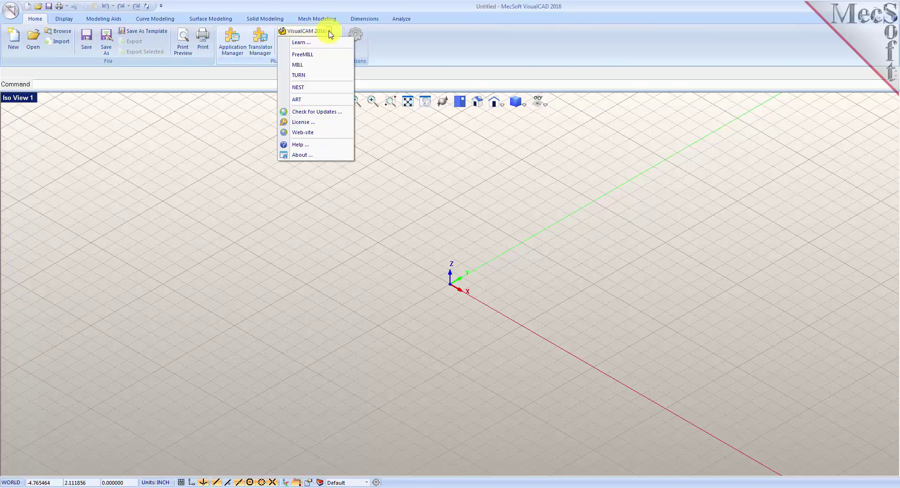
click(321, 76)
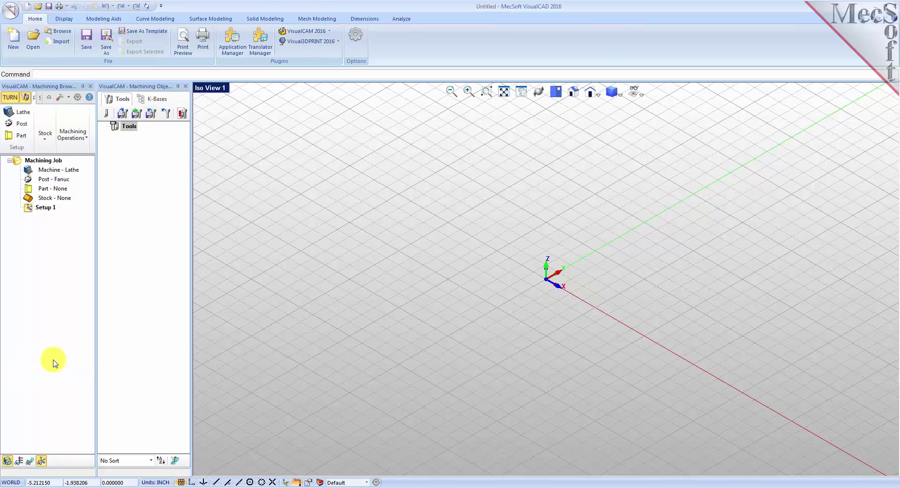
drag(143, 89, 96, 285)
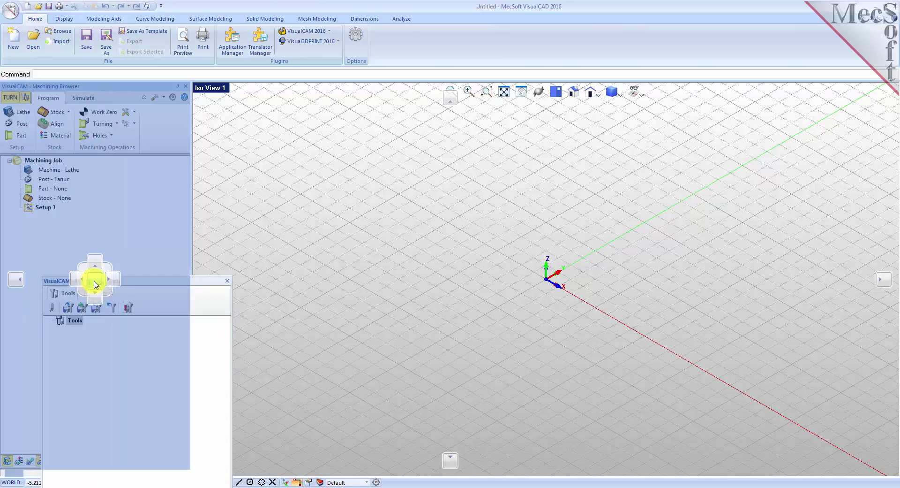
mouse_move(96, 284)
mouse_down()
mouse_move(81, 280)
mouse_move(105, 267)
mouse_move(110, 285)
mouse_move(97, 300)
mouse_up()
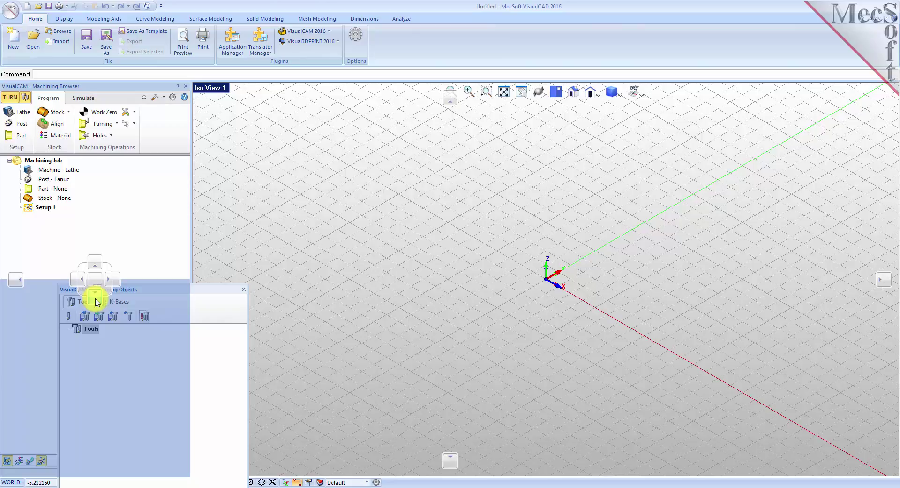
drag(96, 302, 97, 328)
mouse_move(191, 261)
mouse_down()
mouse_move(205, 260)
mouse_move(198, 262)
mouse_up()
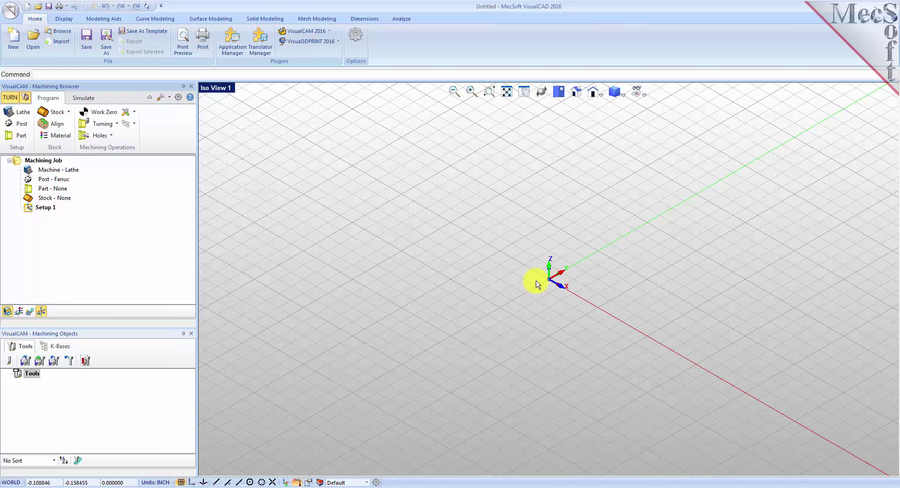
Step: Open the part file TURNQuickStartTutorial.vcp from the VisualCAM 2016 QuickStart folder
click(12, 11)
click(48, 59)
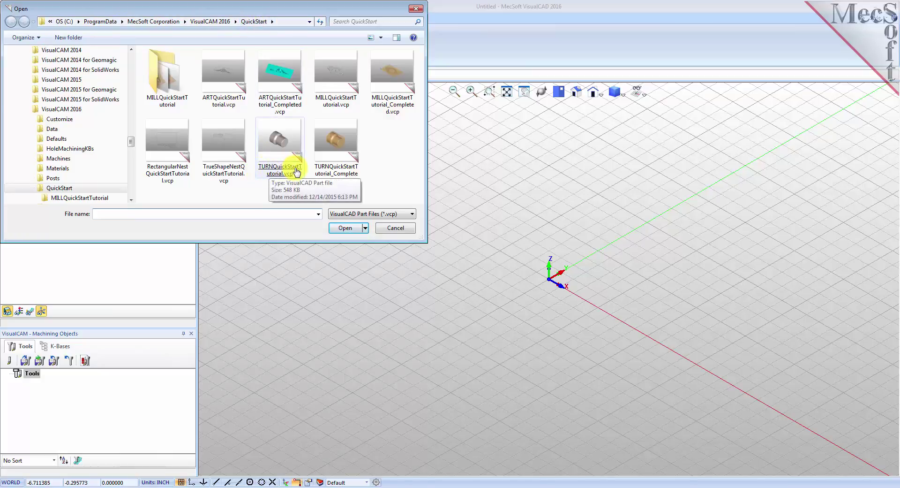
double_click(279, 172)
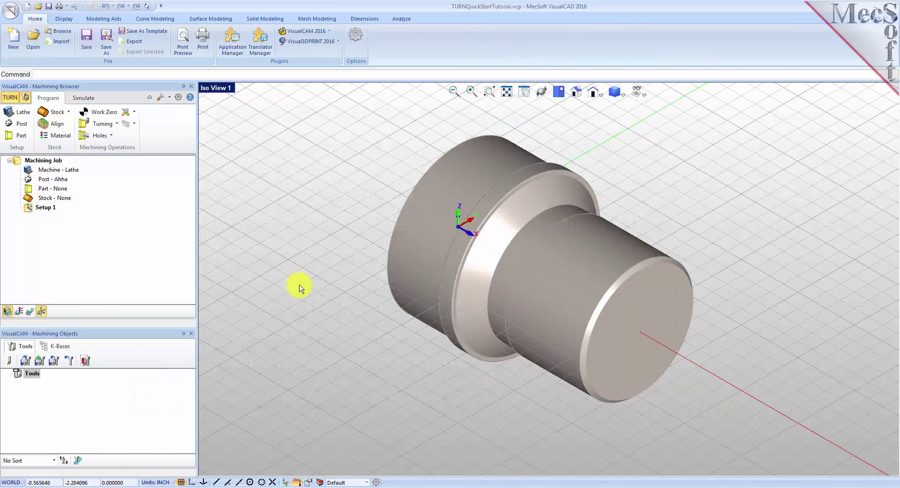
Step: Set the lathe's maximum RPM to 10000 in the turning machine setup
click(23, 112)
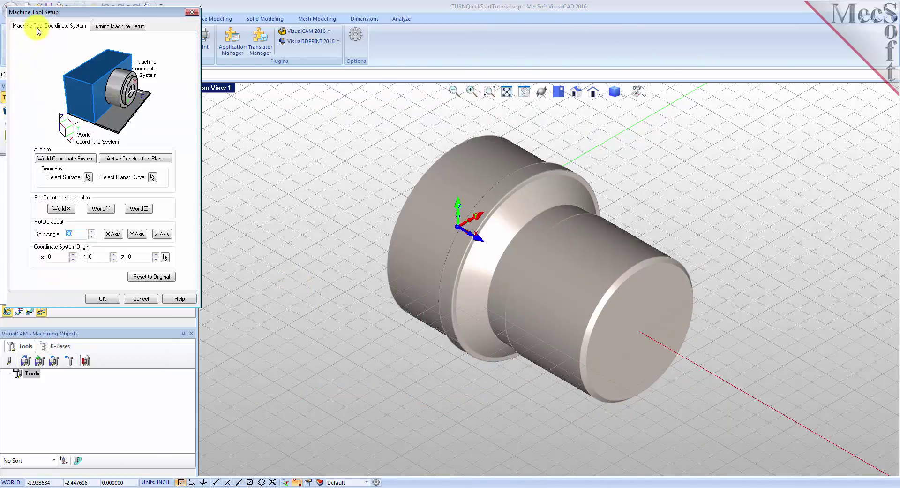
click(123, 28)
click(123, 26)
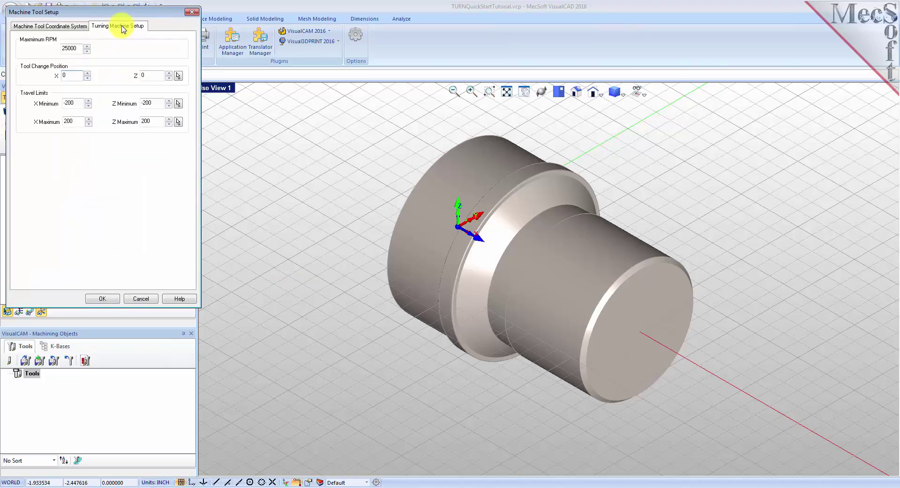
double_click(75, 49)
text(1000)
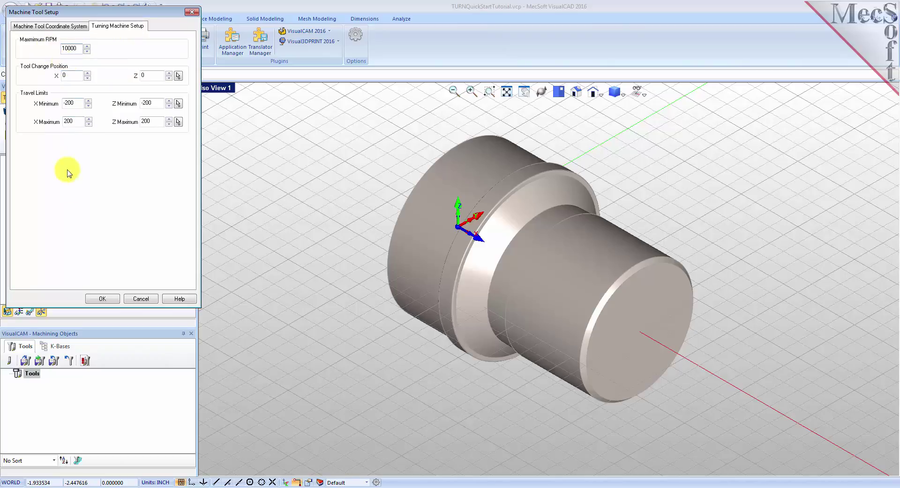
click(102, 297)
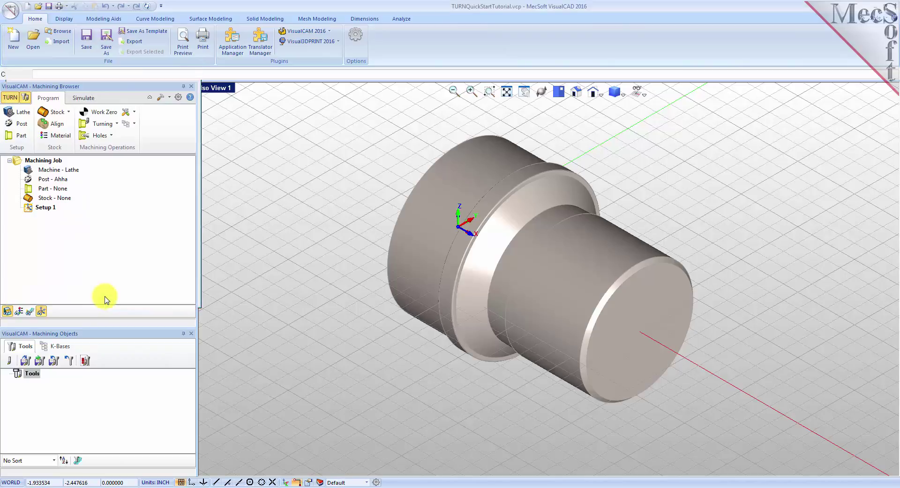
click(33, 171)
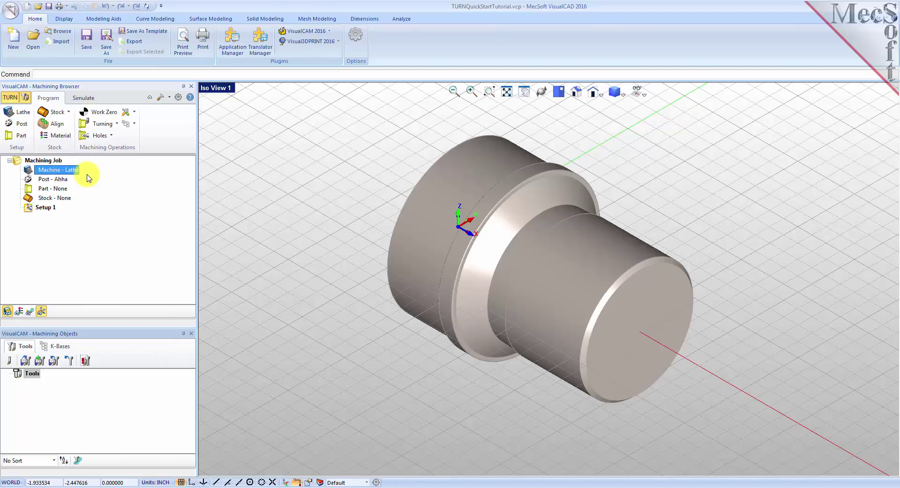
Step: Set the current post-processor to Fanuc with .nc as the posted file extension
click(22, 125)
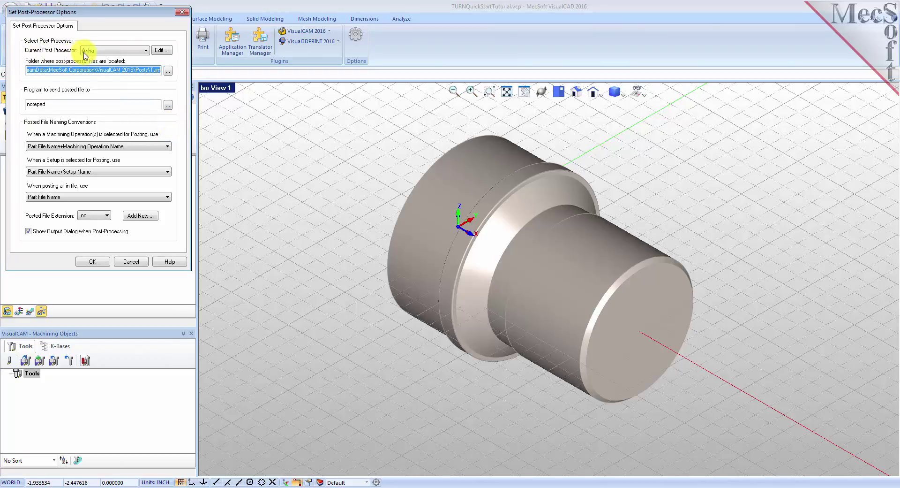
click(143, 50)
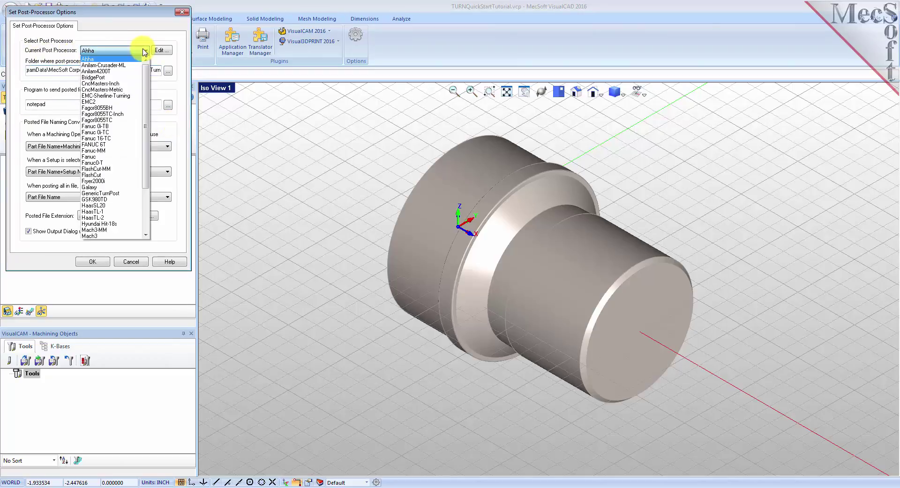
click(107, 156)
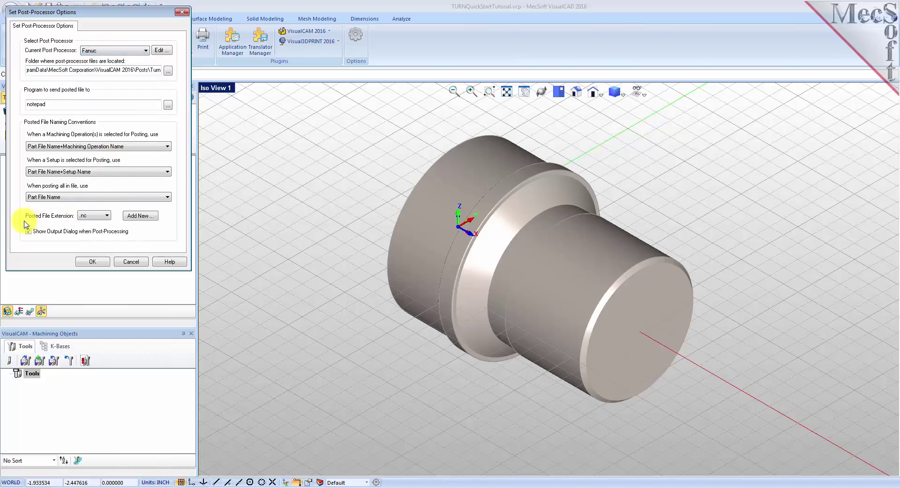
click(94, 215)
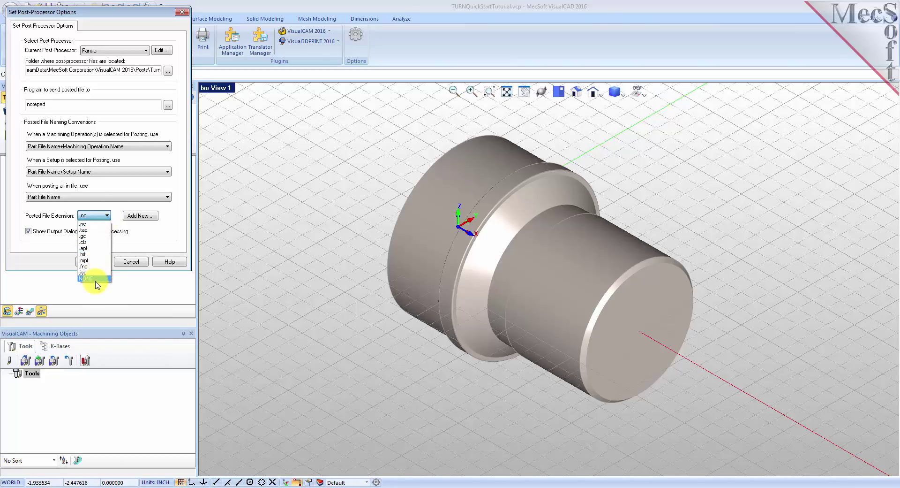
click(92, 224)
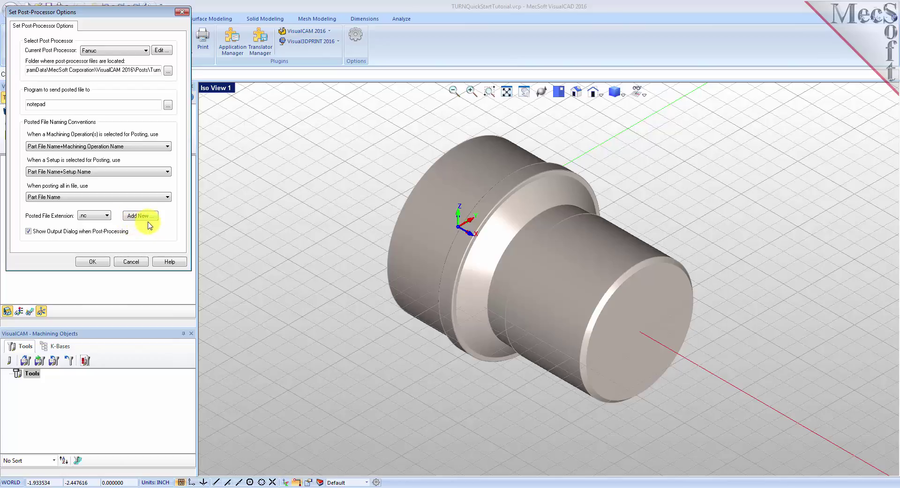
click(94, 262)
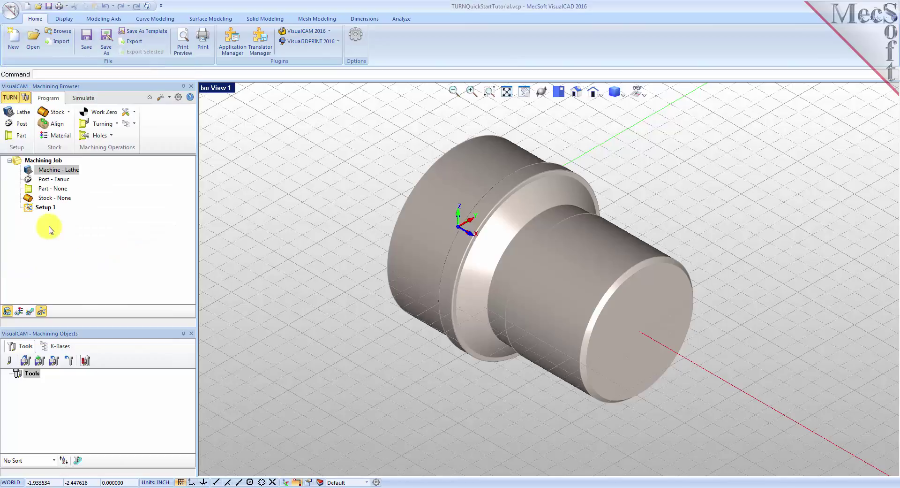
click(30, 180)
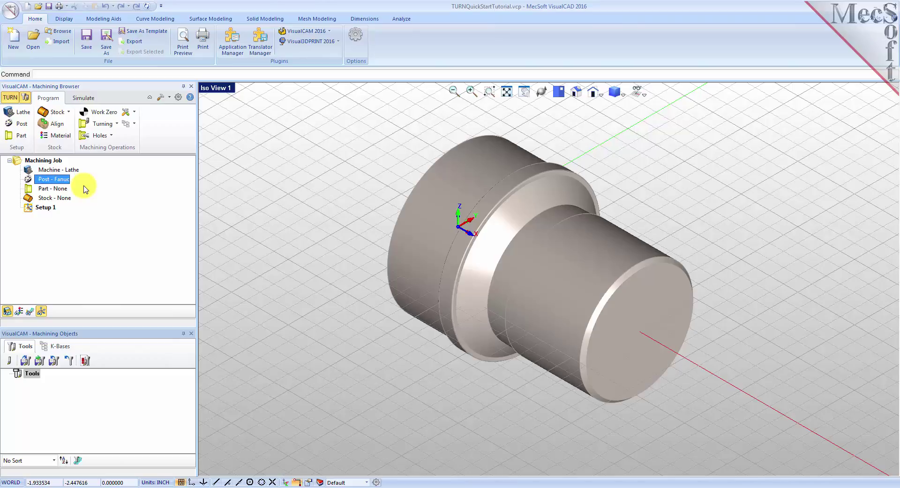
Step: Define the turning part geometry by selecting all surfaces of the model as the part solid, and save it
click(22, 137)
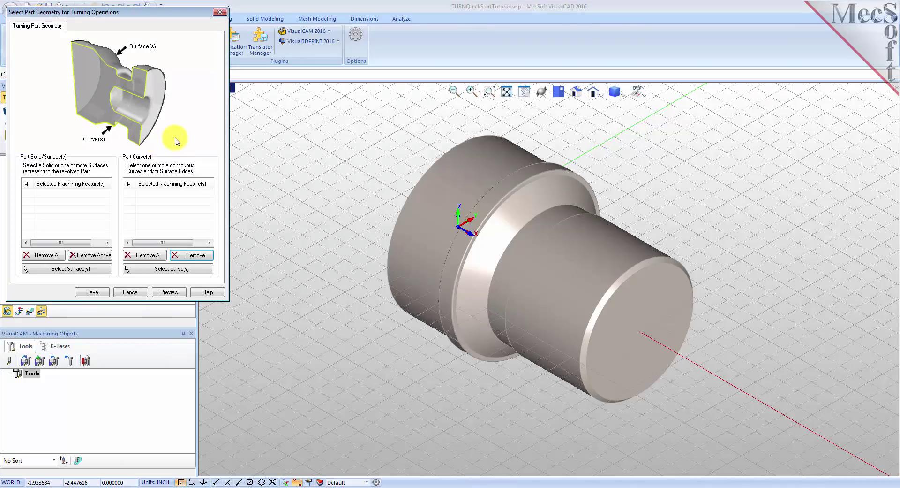
click(76, 271)
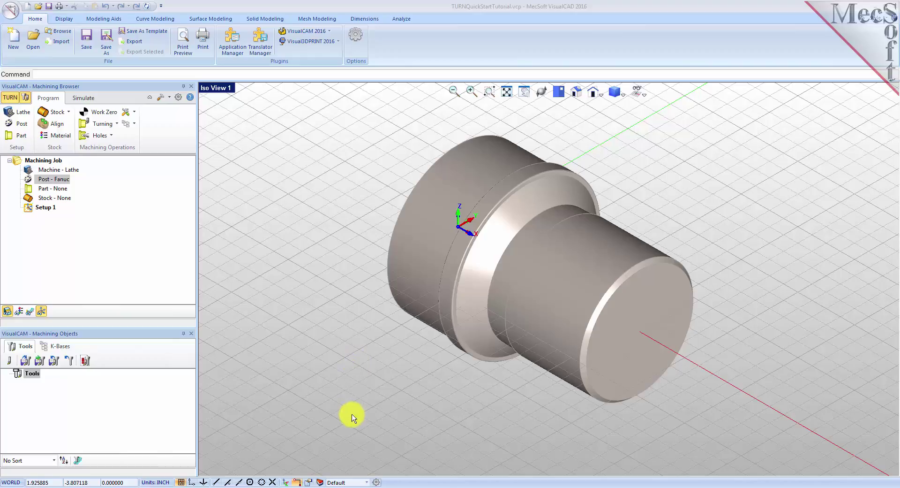
drag(343, 420, 733, 125)
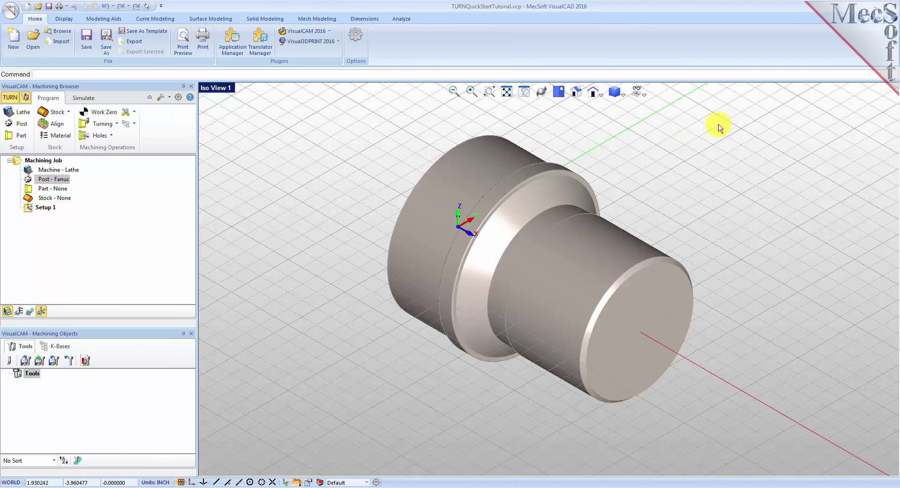
right_click(509, 247)
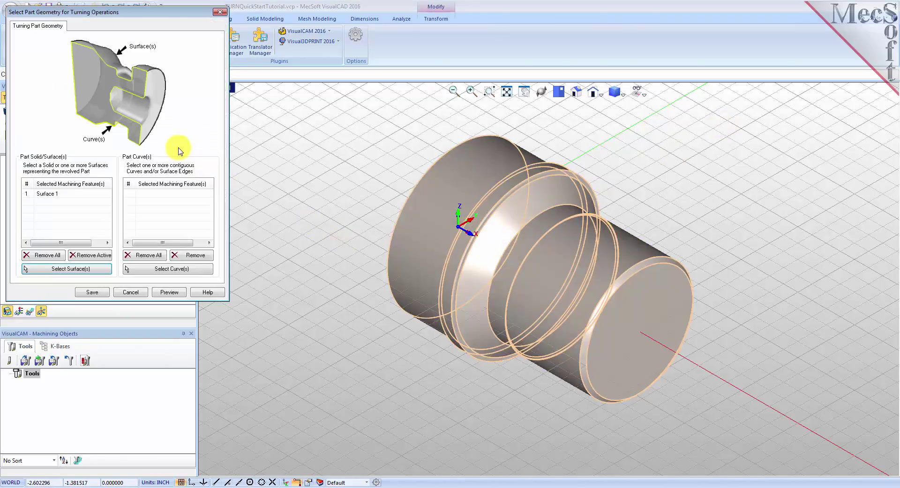
click(35, 194)
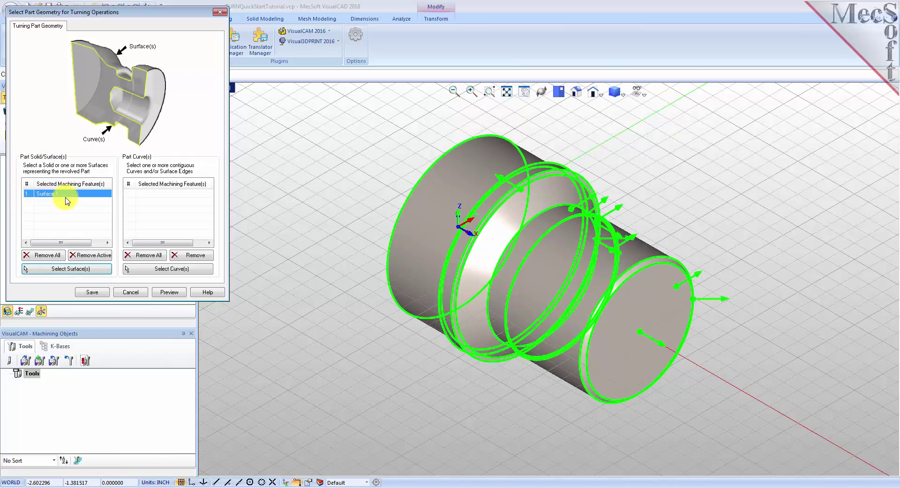
click(94, 292)
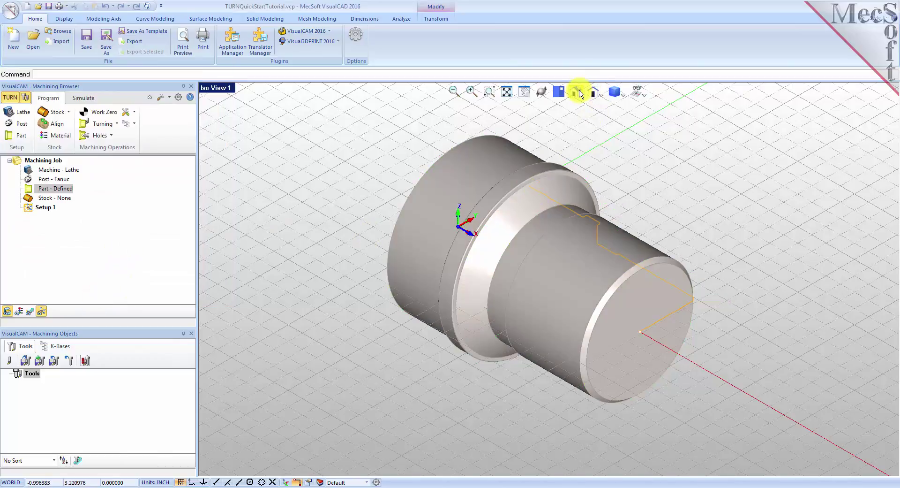
click(32, 188)
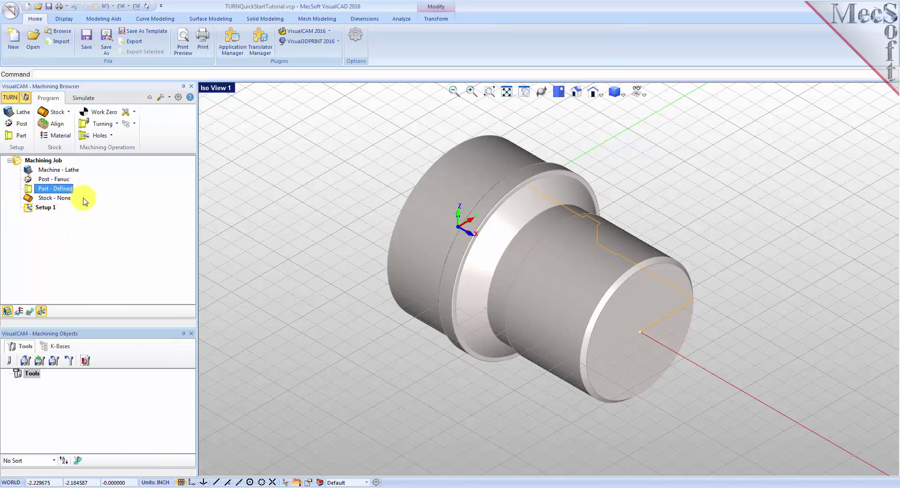
click(559, 92)
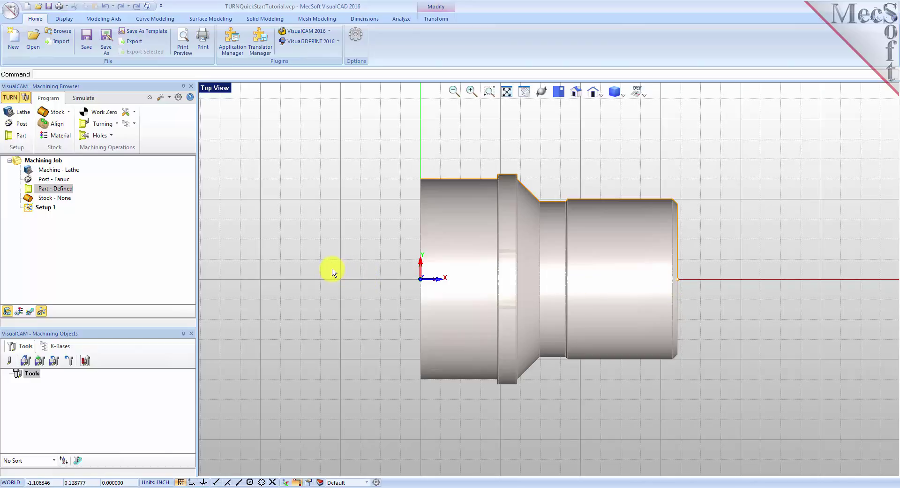
click(576, 92)
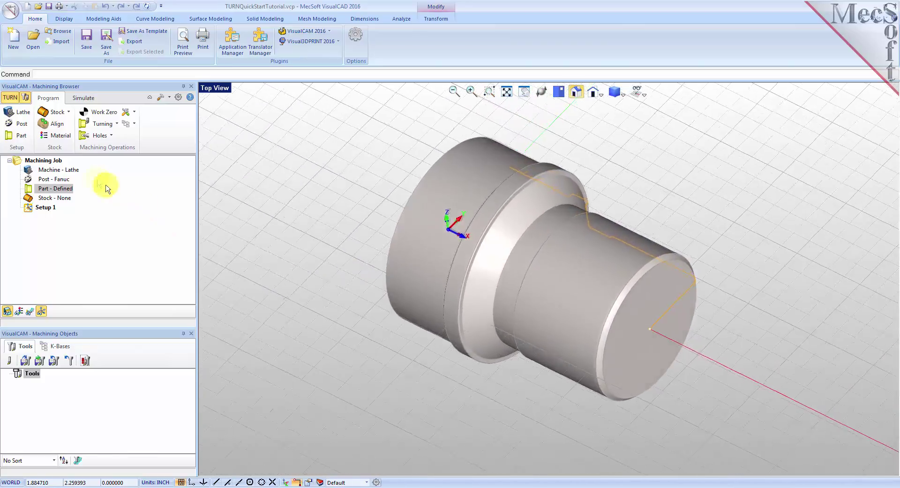
Step: Create a cylinder stock with outer radius 1.5, outer length 3.25, and inner radius and length of 0
click(69, 112)
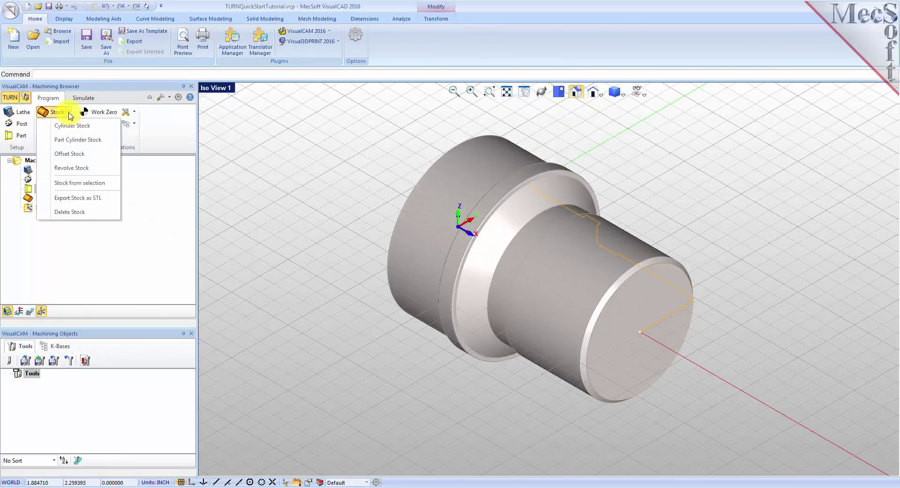
click(101, 126)
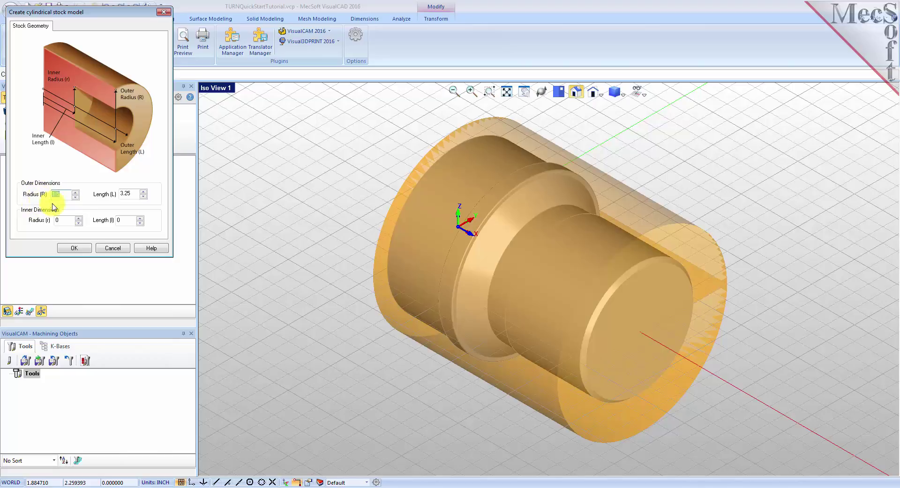
double_click(136, 194)
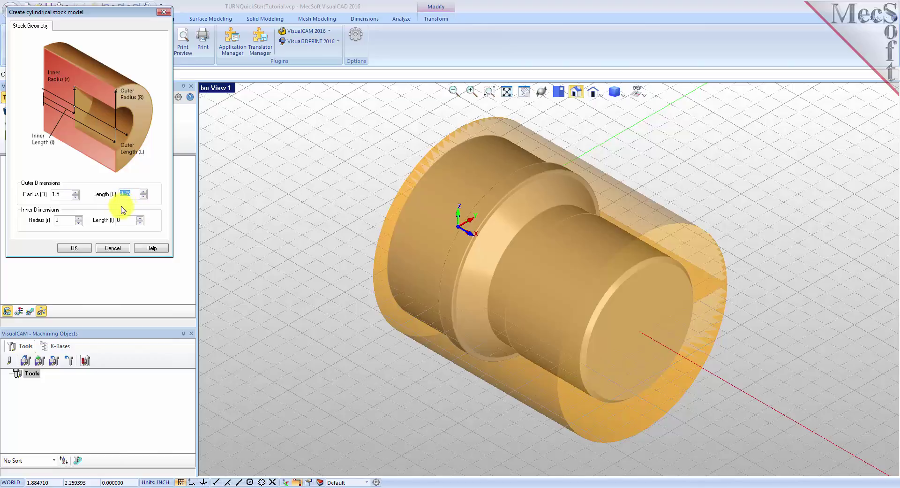
click(74, 248)
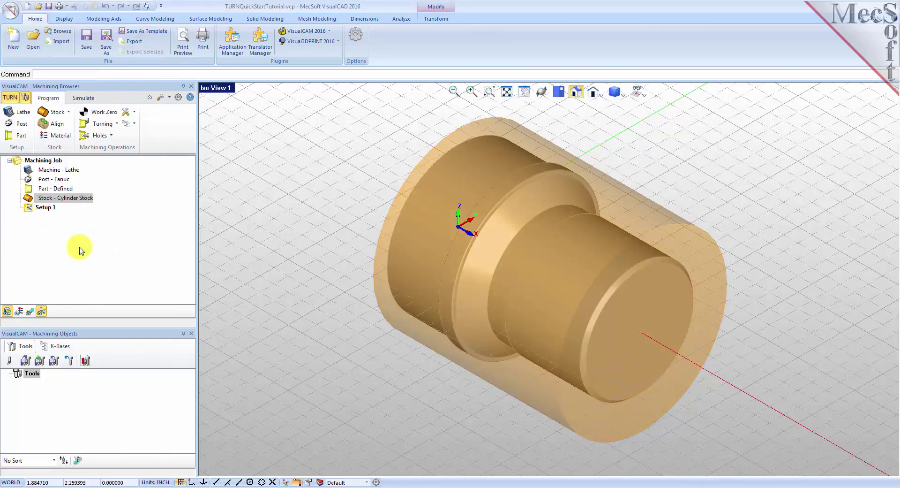
click(34, 199)
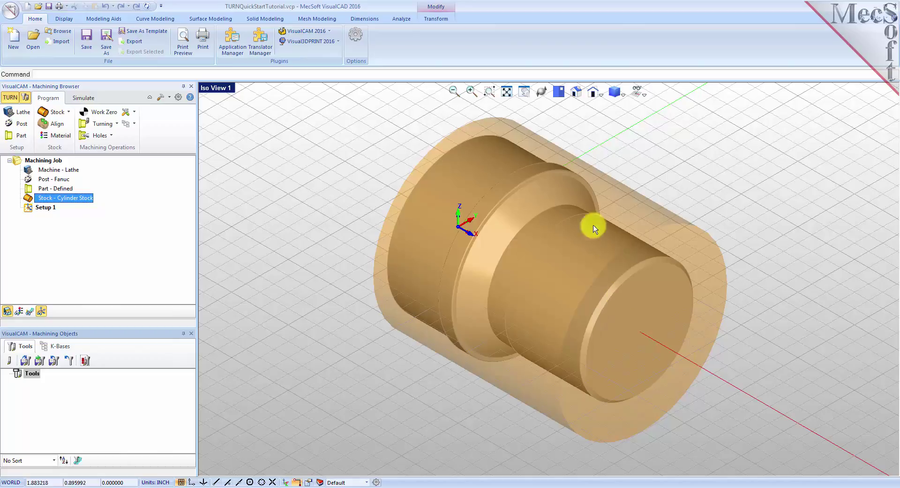
Step: Toggle the stock's visibility off and back on to compare the bare part with the stock around it
click(8, 312)
click(8, 311)
click(9, 311)
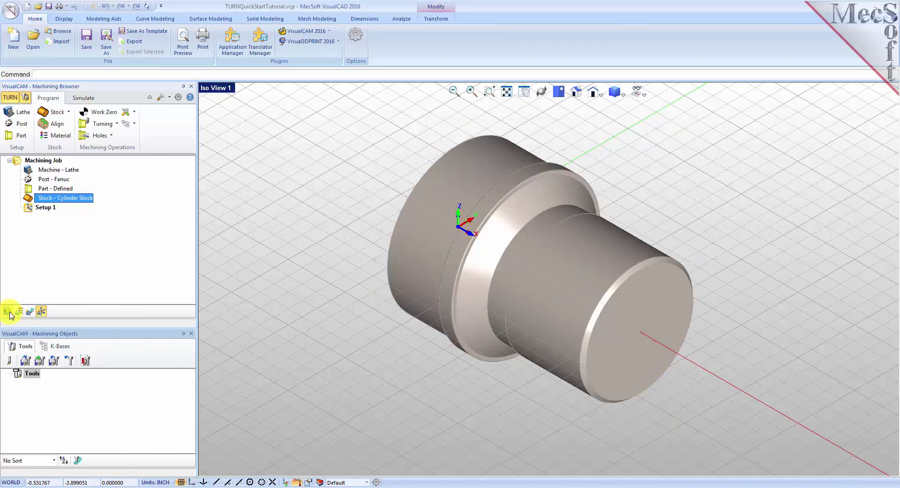
click(8, 311)
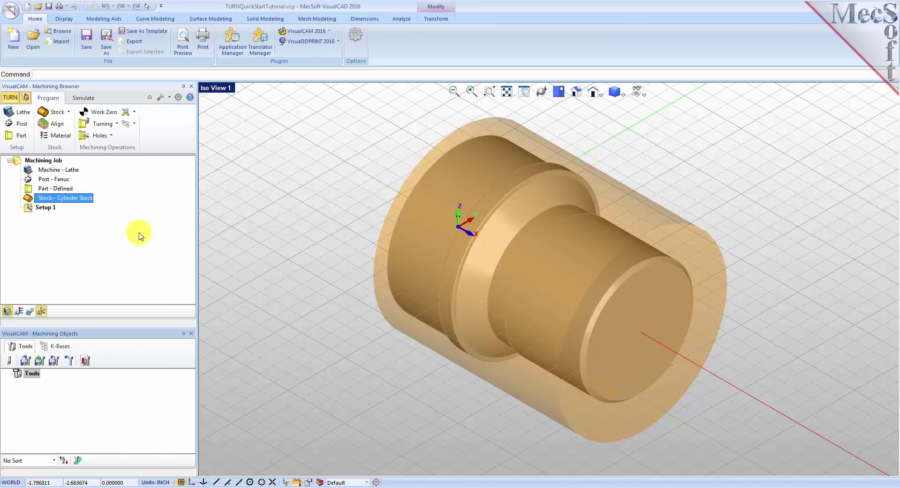
Step: Align the stock about the part with Right as the Z alignment, and assign ALUMINUM - 6061 as the stock material
click(57, 124)
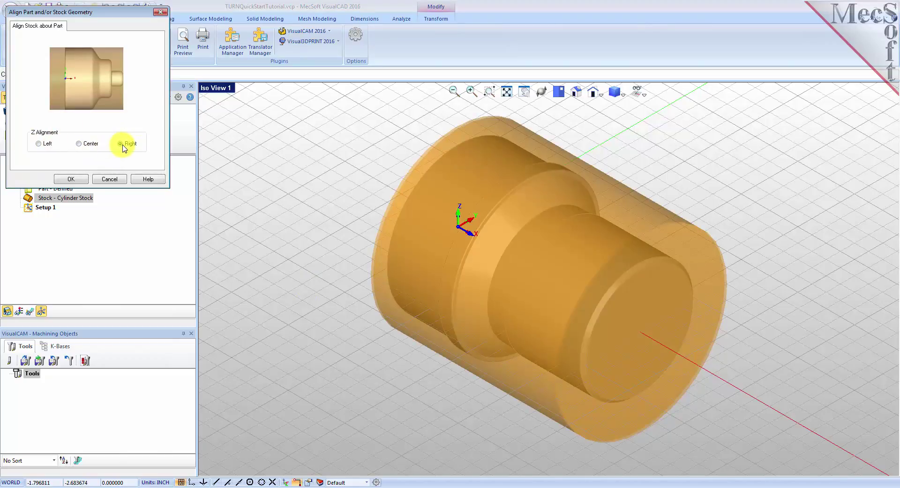
click(75, 178)
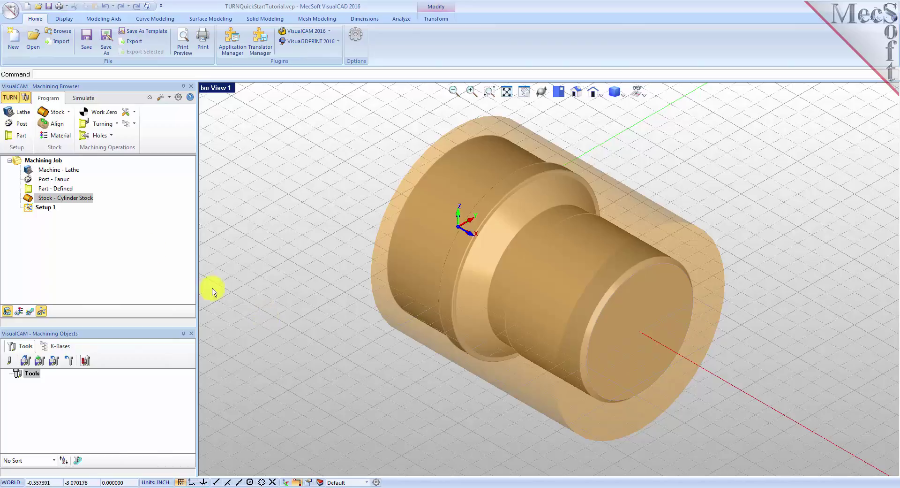
click(65, 137)
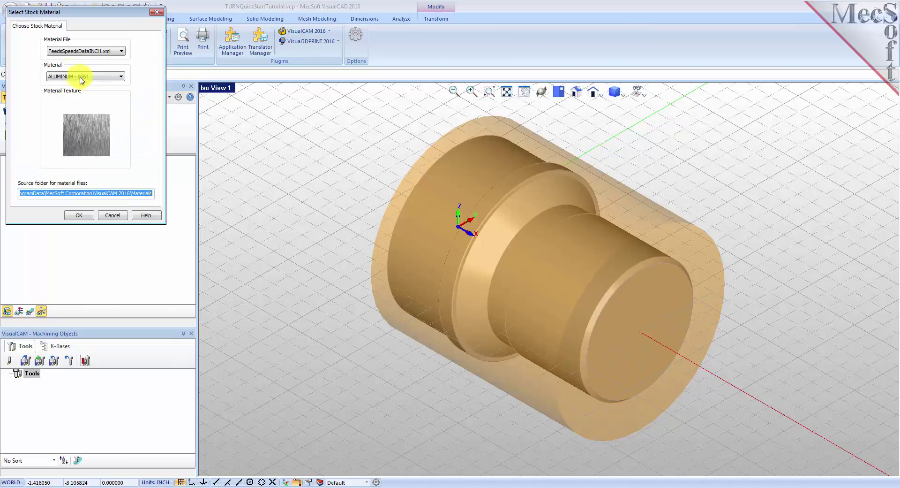
click(113, 77)
scroll(115, 177, down, 5)
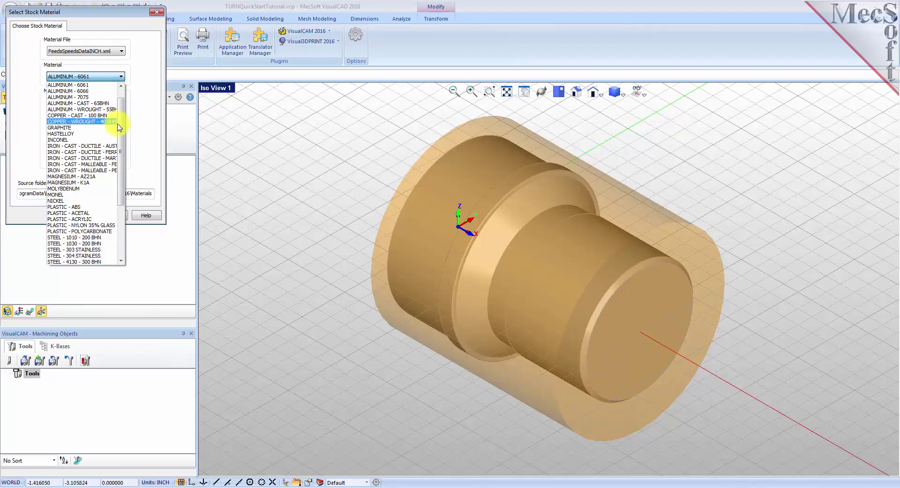
scroll(117, 140, up, 6)
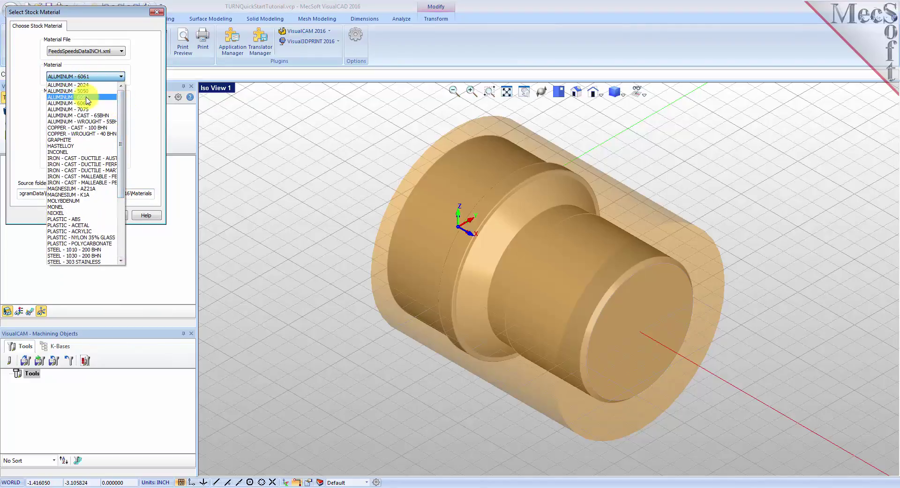
click(91, 76)
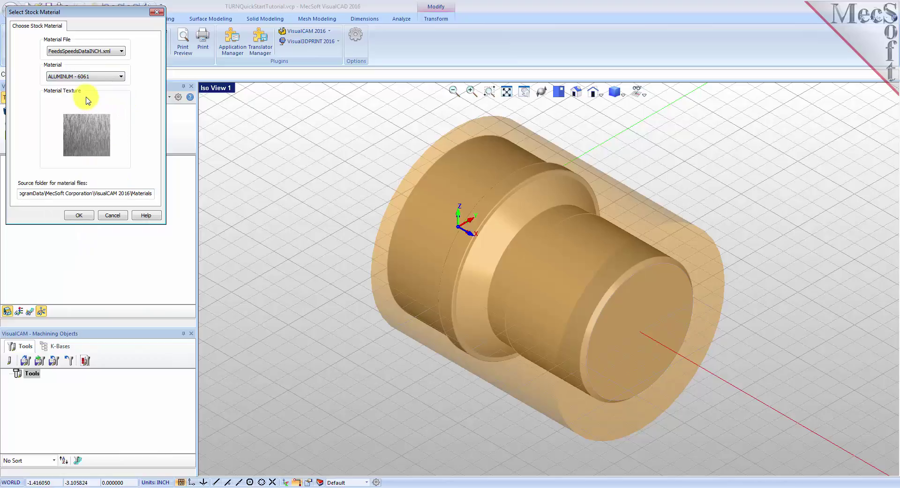
click(77, 215)
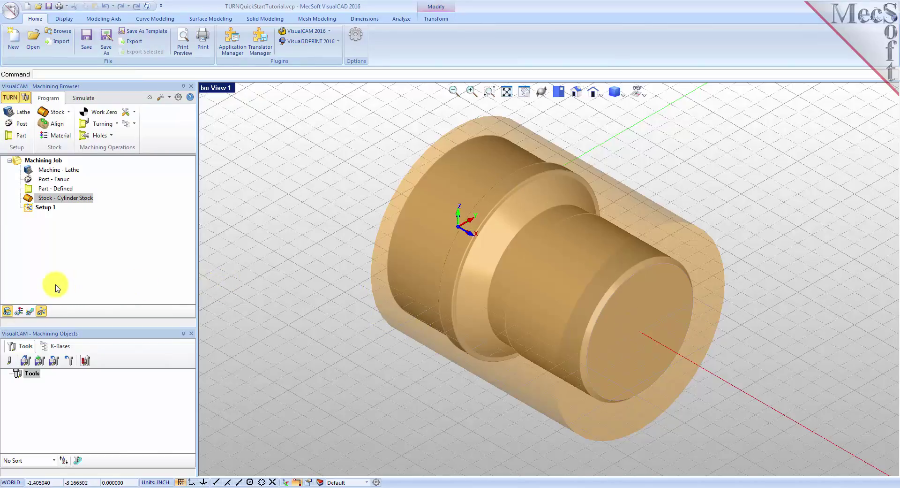
Step: Turn on the material texture display so the part and stock are rendered with the assigned material
click(18, 311)
click(17, 312)
click(18, 311)
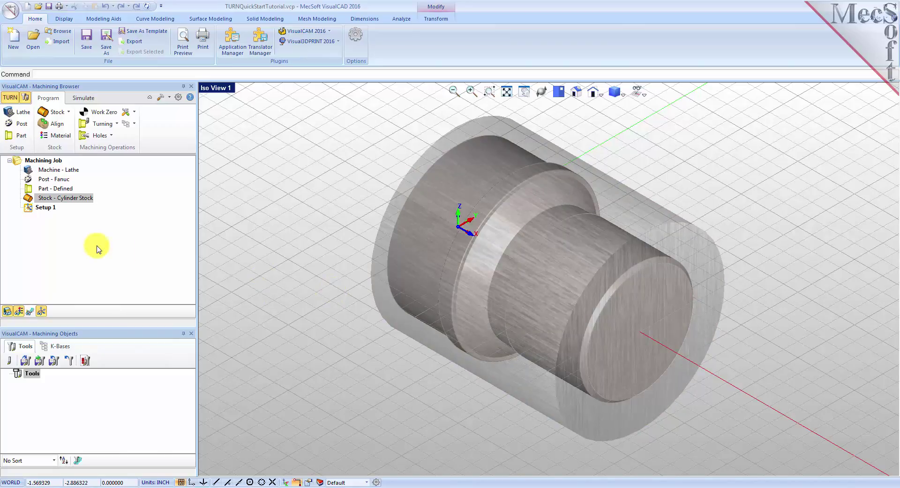
Step: Generate a work zero under Setup 1, set to the right-most face of the stock box
click(30, 210)
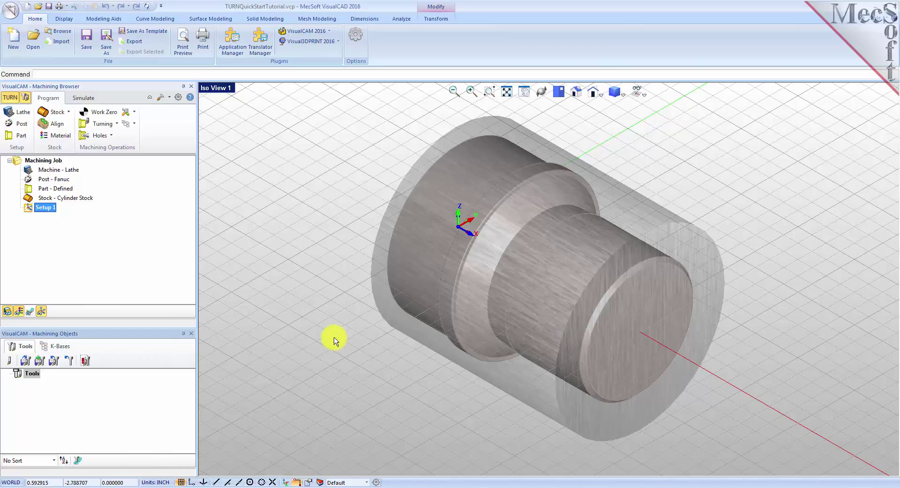
click(108, 112)
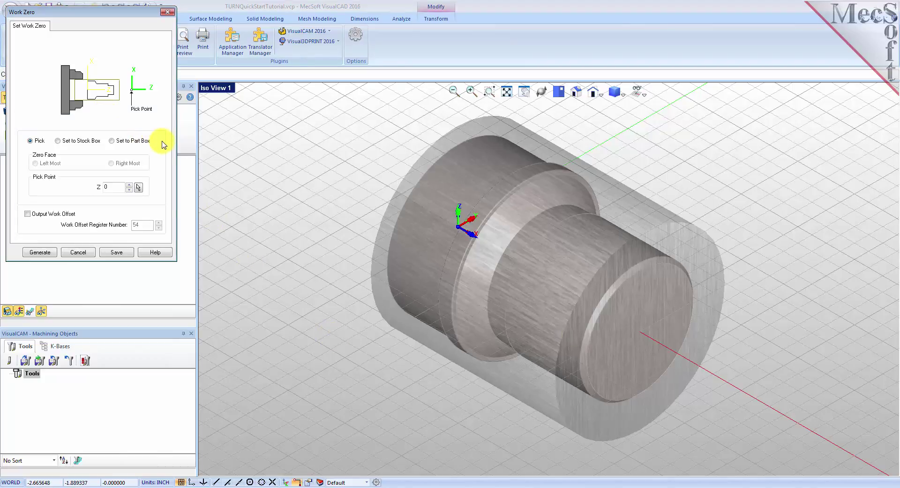
click(57, 141)
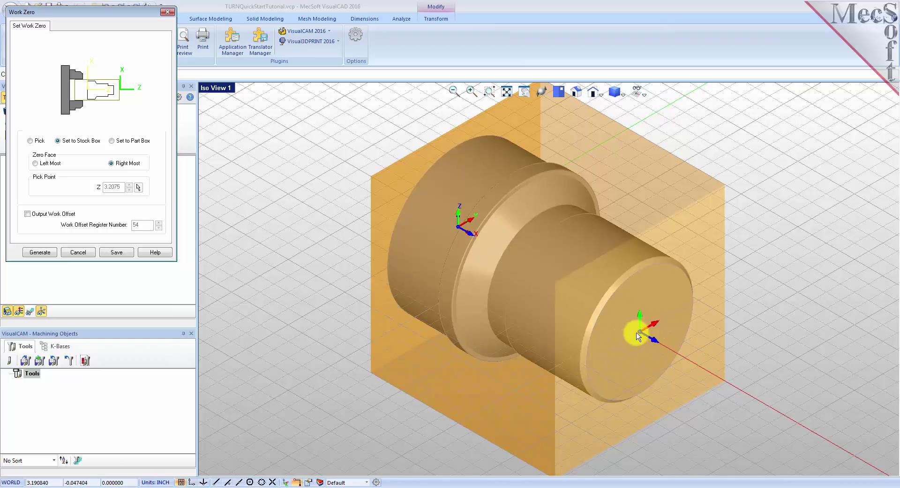
click(40, 252)
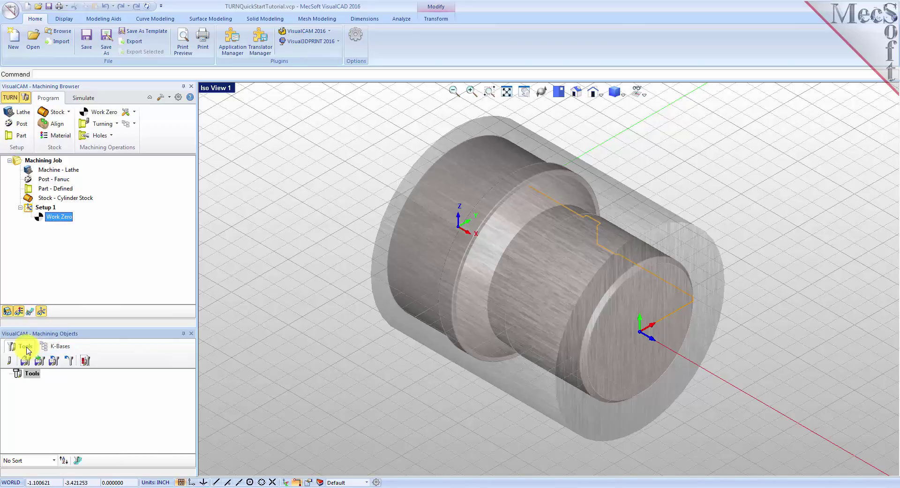
Step: Define a diamond insert tool named Diamond Insert-OD with circle radius 0.5, tip radius 0.02, tip angle 55 and relief angle 20
click(10, 362)
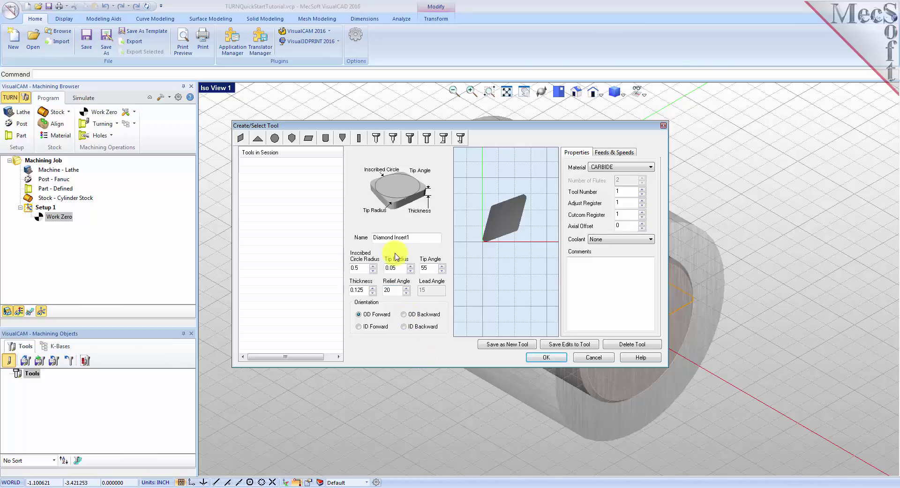
click(421, 239)
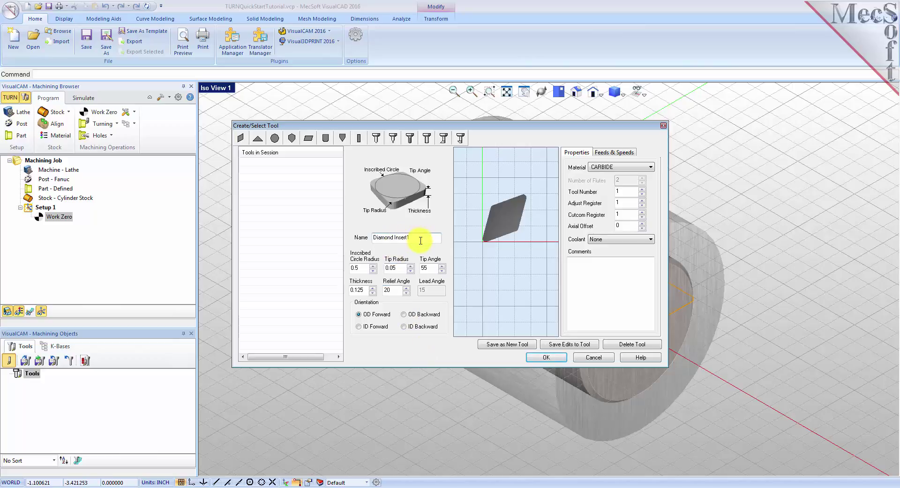
text(OD)
drag(355, 267, 368, 267)
click(398, 268)
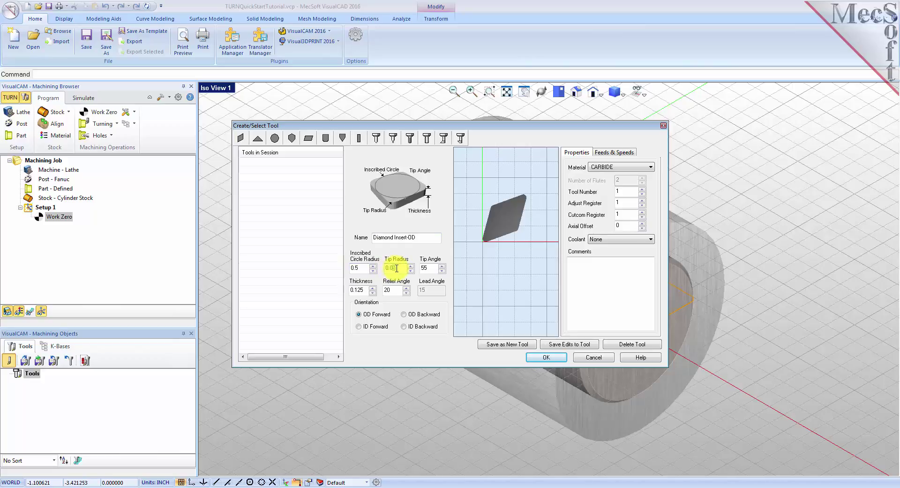
drag(421, 268, 432, 267)
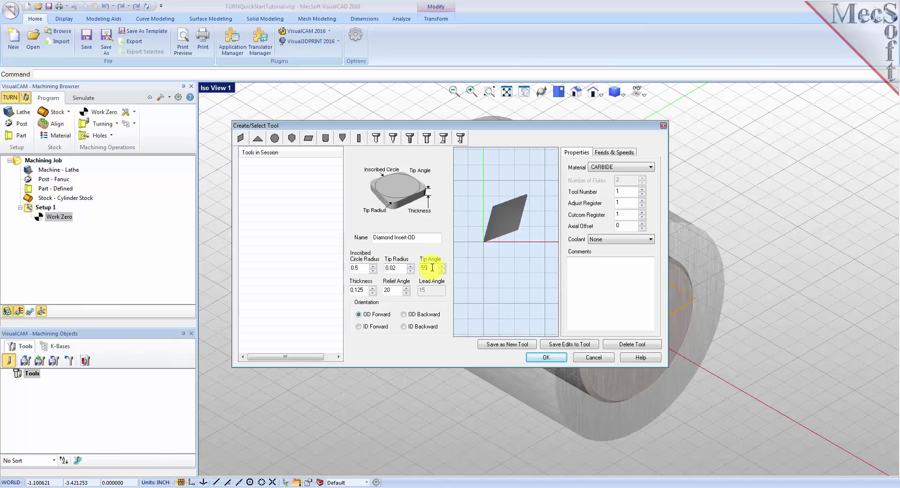
drag(385, 289, 396, 290)
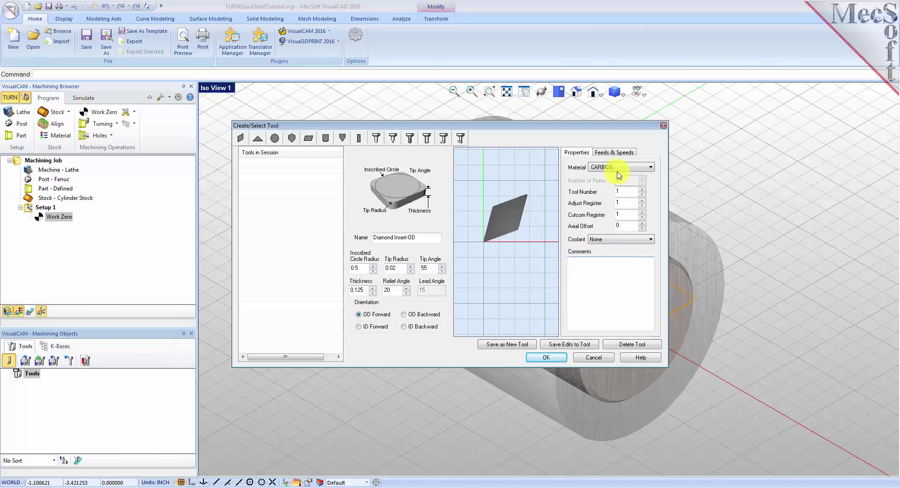
Step: Set the diamond insert's spindle speed to 300 RPM and its maximum speed to 350 RPM
click(620, 152)
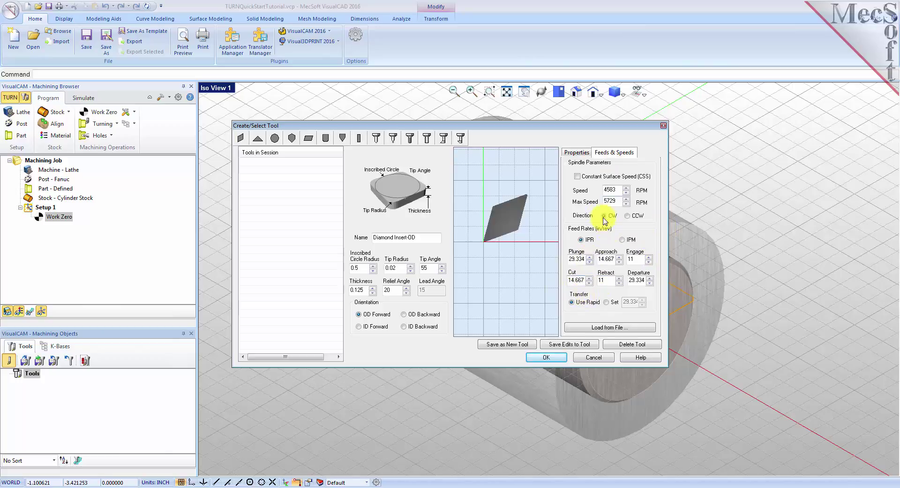
drag(618, 190, 598, 193)
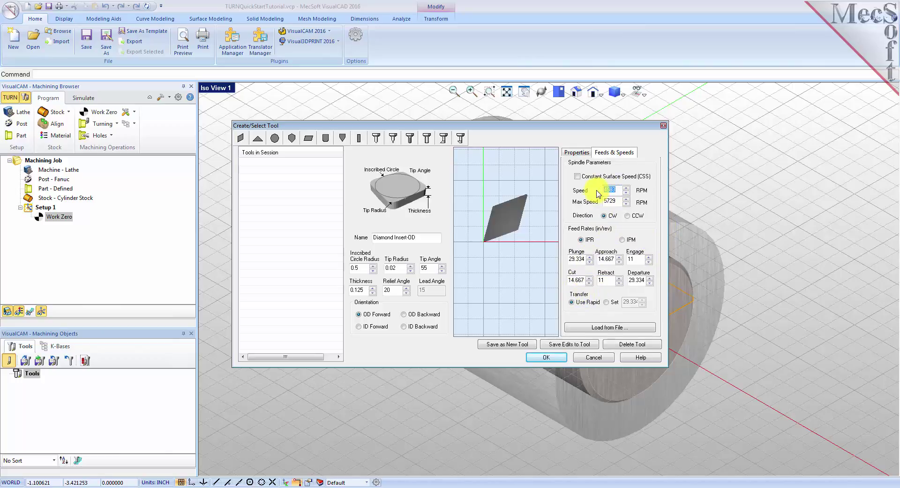
text(300)
drag(619, 201, 590, 203)
text(350)
Step: Set the tool's feed rates in IPM: plunge 5, approach 7.5, engage 7.5, cut 10, retract 15 and departure 15
click(625, 240)
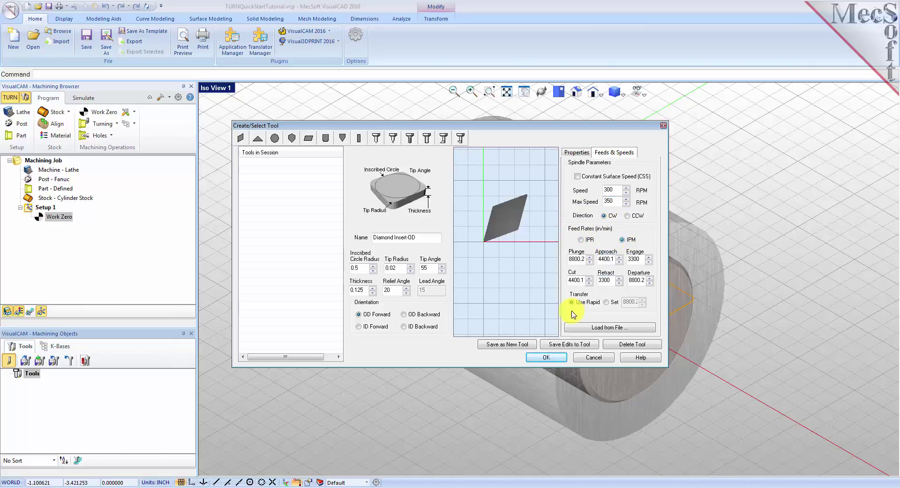
double_click(575, 259)
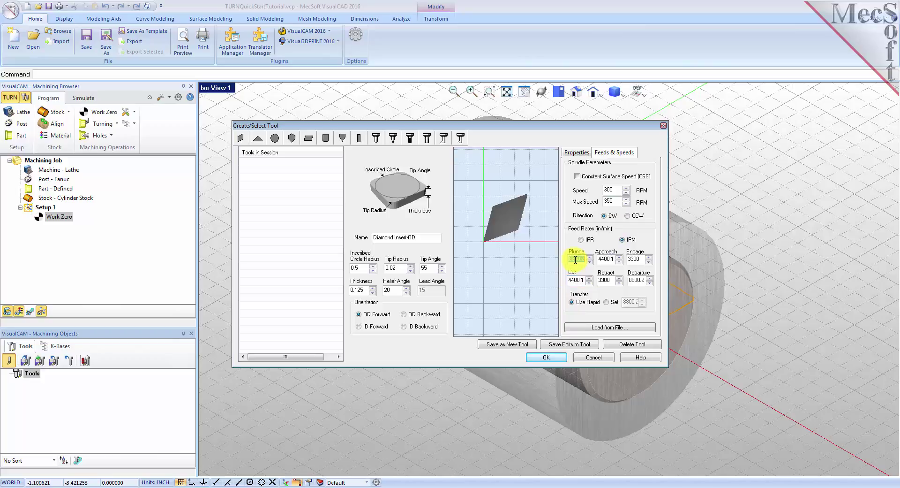
text(5)
double_click(604, 259)
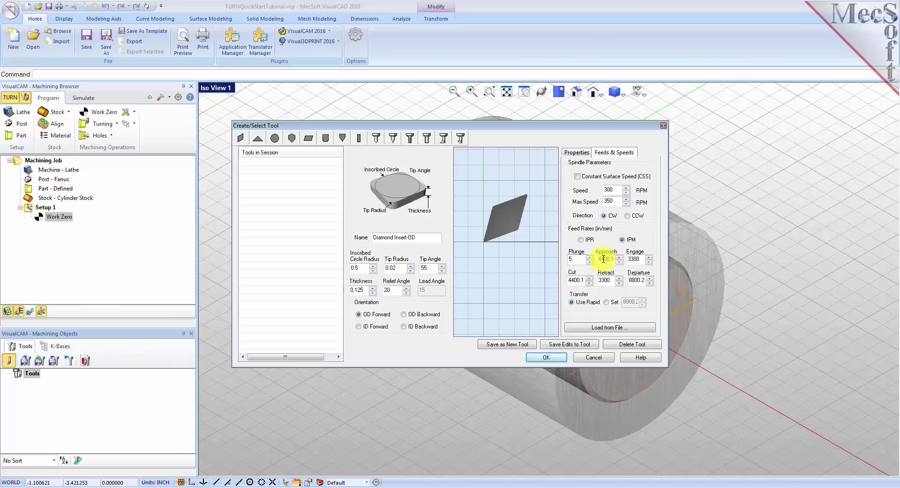
text(7.5)
double_click(632, 259)
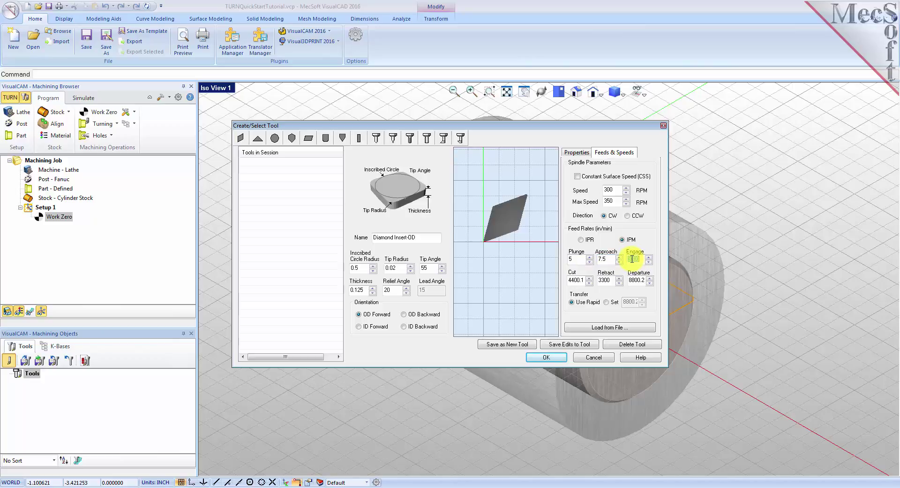
text(7.5)
double_click(574, 280)
text(10)
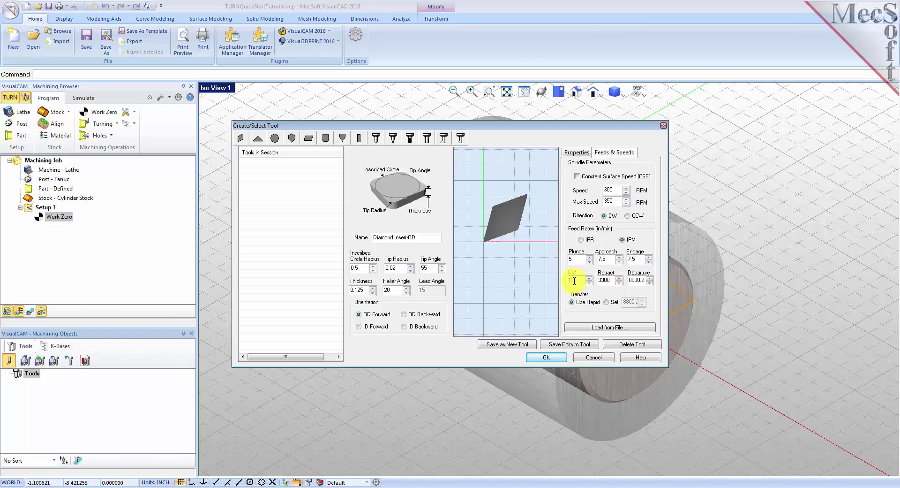
double_click(603, 280)
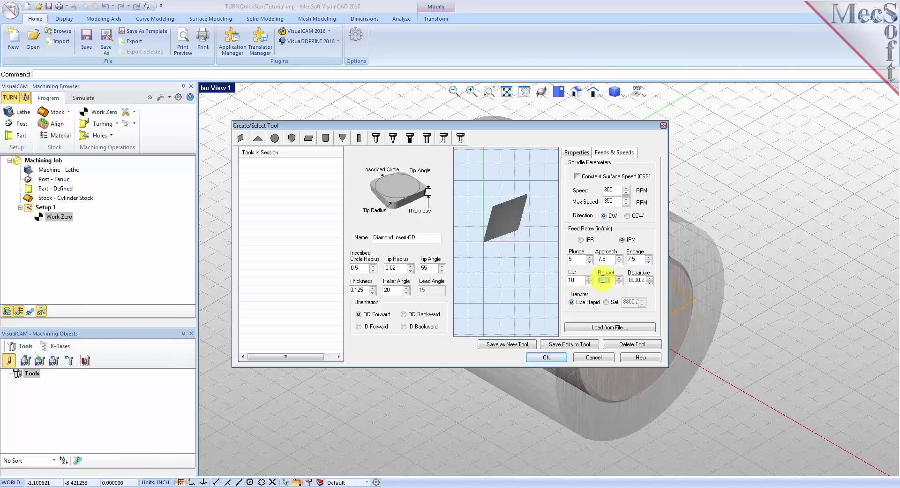
text(15)
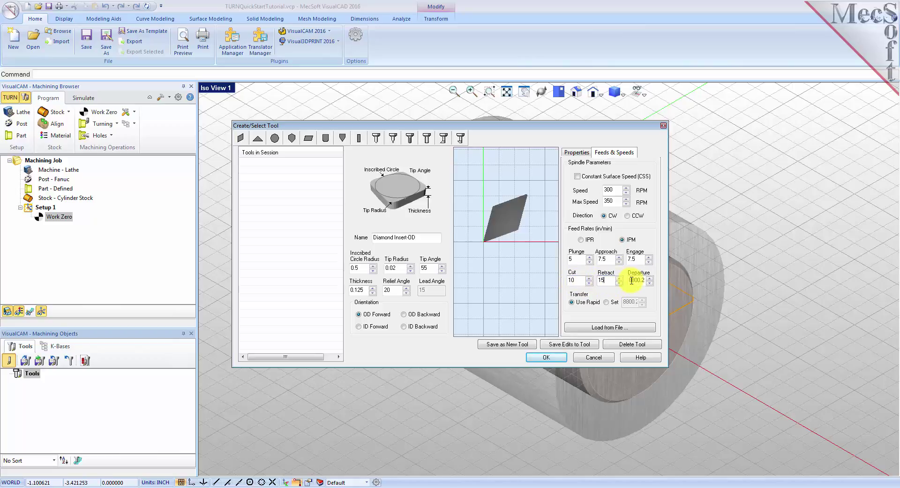
double_click(633, 280)
text(15)
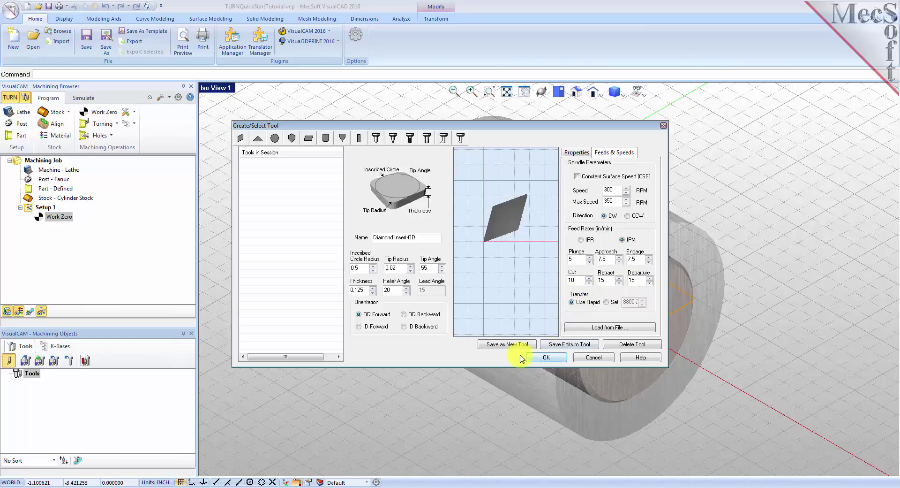
Step: Save Diamond Insert-OD as a new tool in the session and accept the tool definition
click(510, 346)
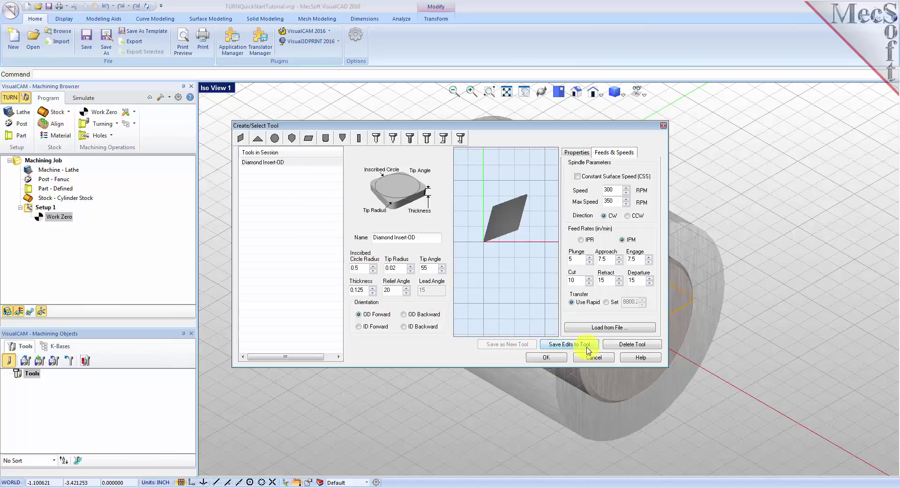
drag(427, 237, 363, 242)
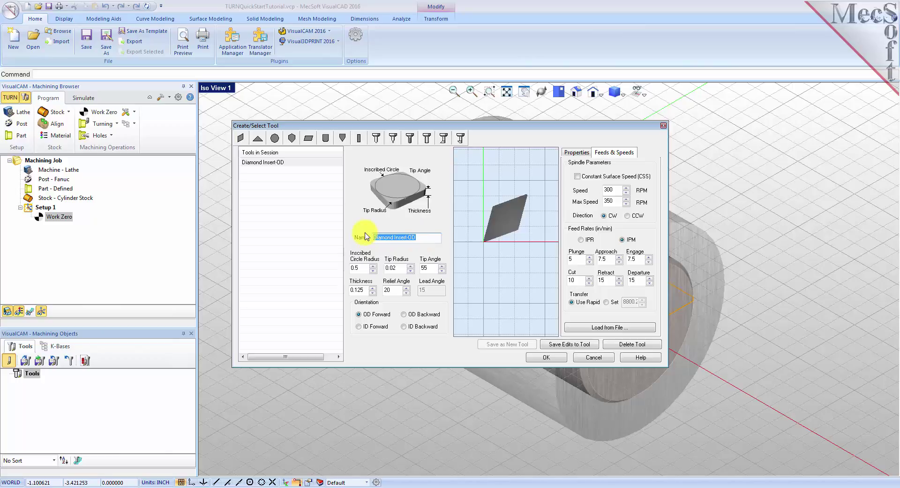
click(256, 162)
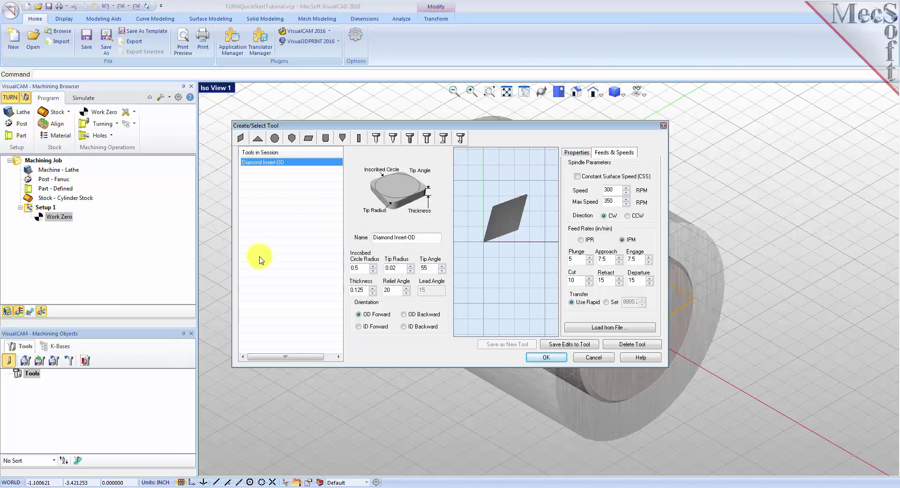
click(550, 358)
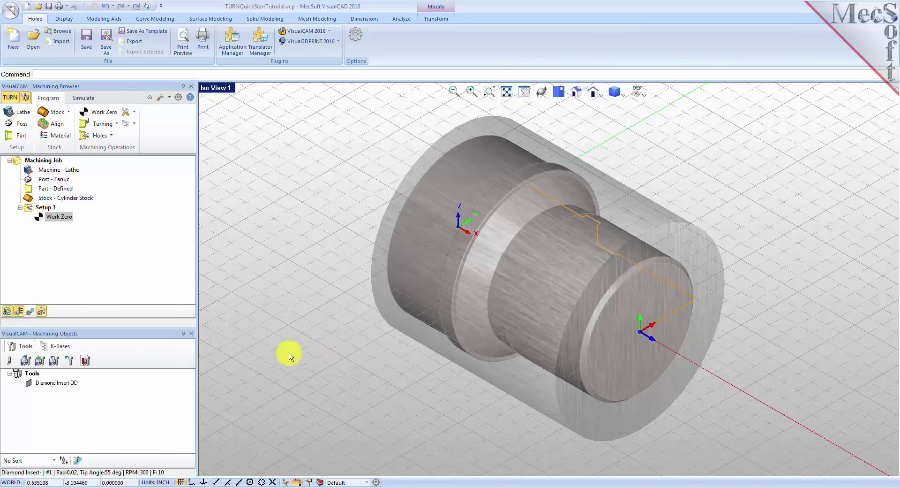
click(18, 397)
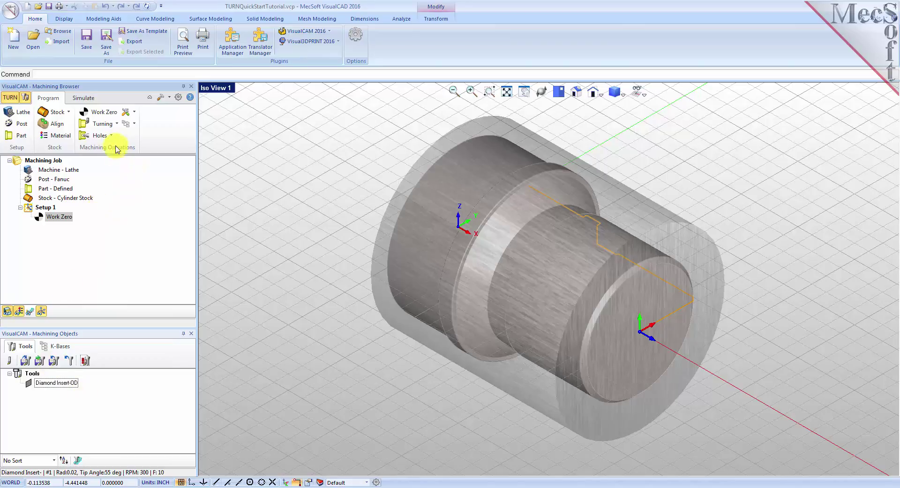
Step: Start a Turn Roughing operation and select Diamond Insert-OD as its cutting tool
click(117, 128)
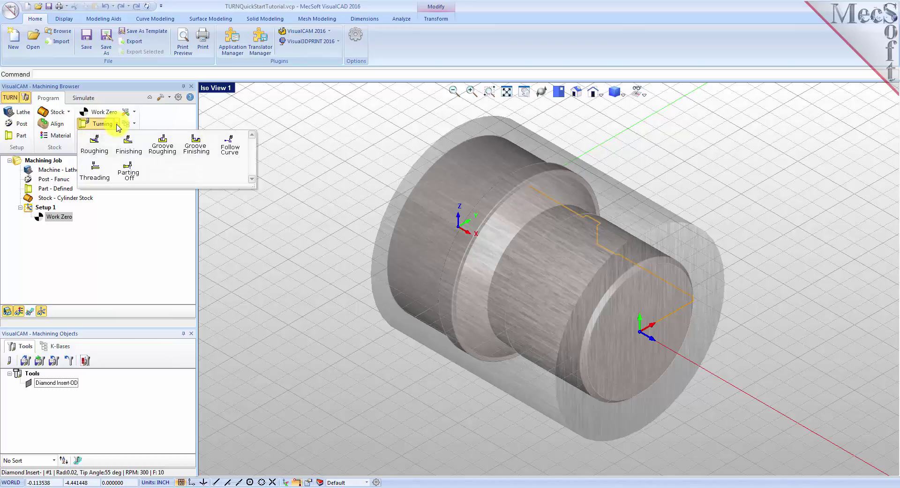
click(98, 150)
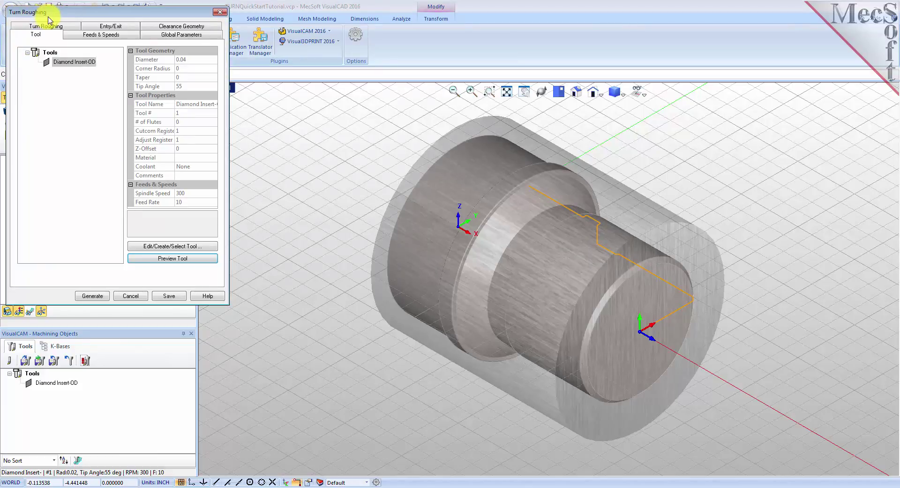
click(47, 65)
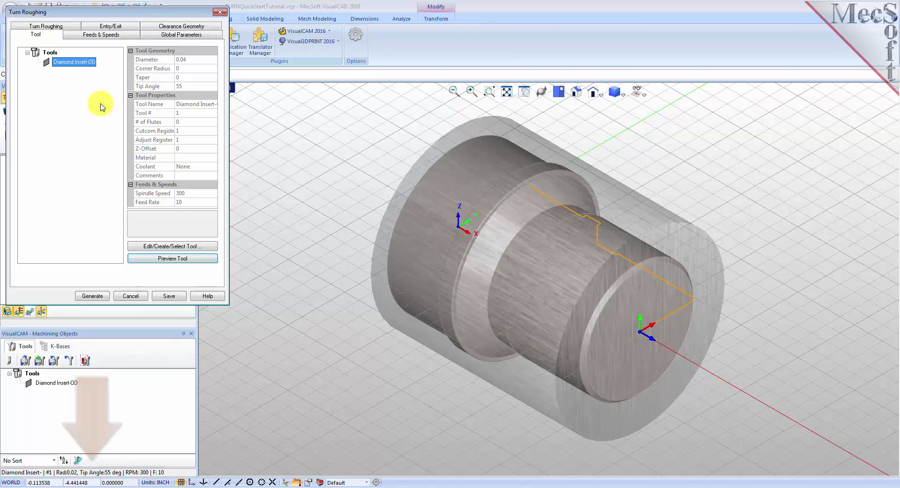
Step: Load the roughing operation's feeds and speeds from the tool and set its cut transfer to Clearance Plane
click(111, 35)
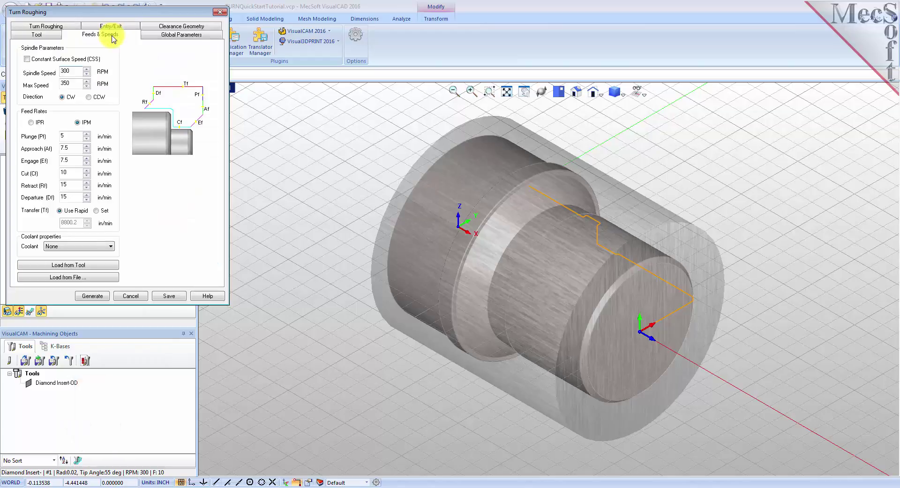
click(84, 267)
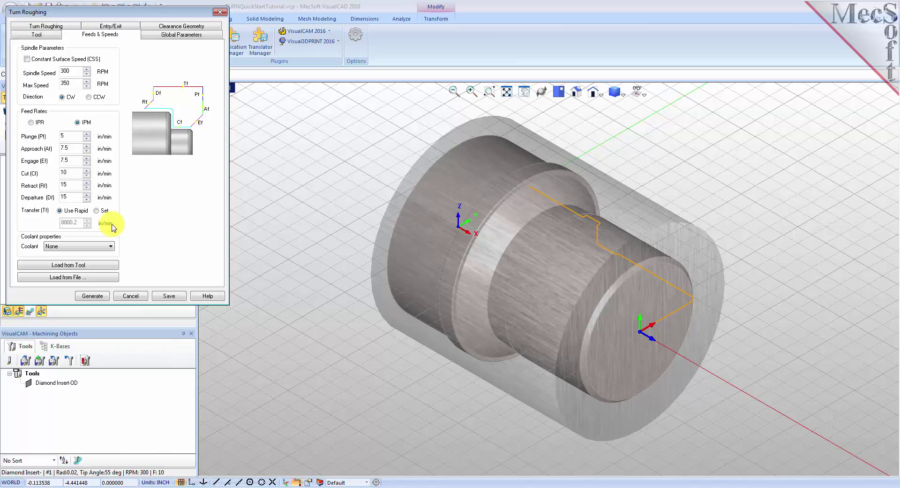
click(164, 29)
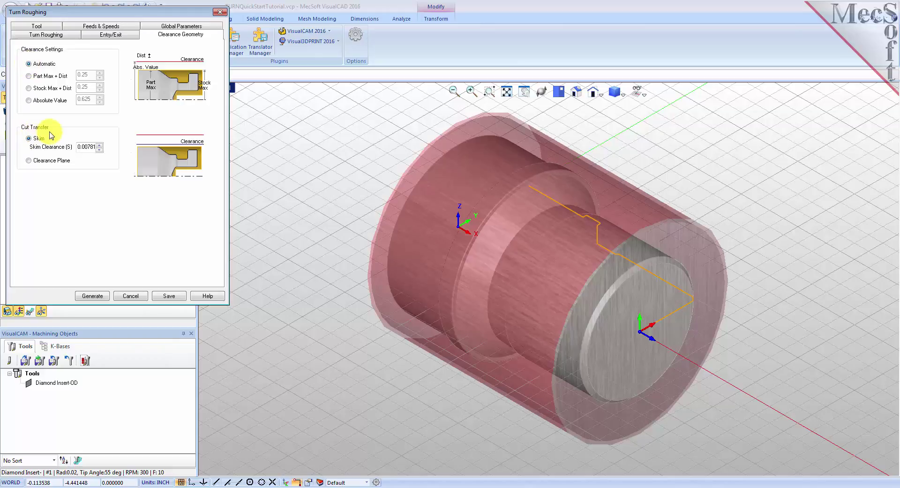
click(29, 161)
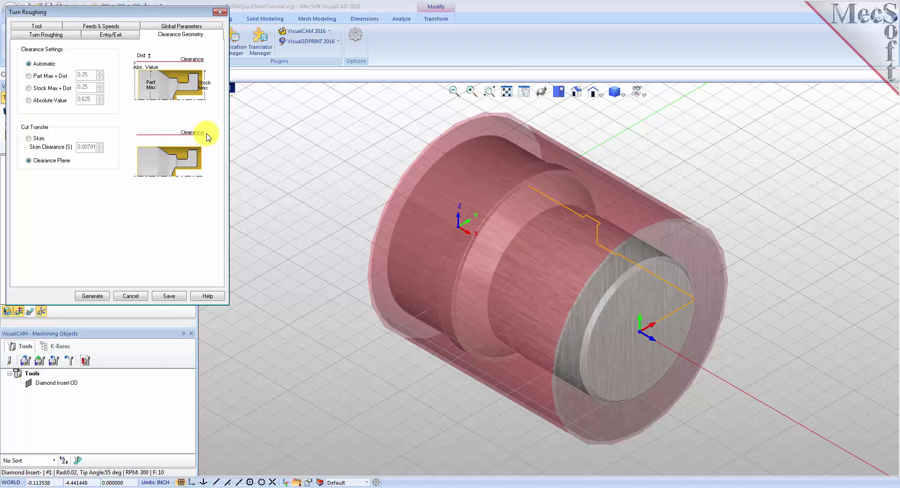
mouse_move(583, 342)
middle_down()
mouse_move(502, 327)
mouse_move(537, 348)
mouse_move(585, 341)
middle_up()
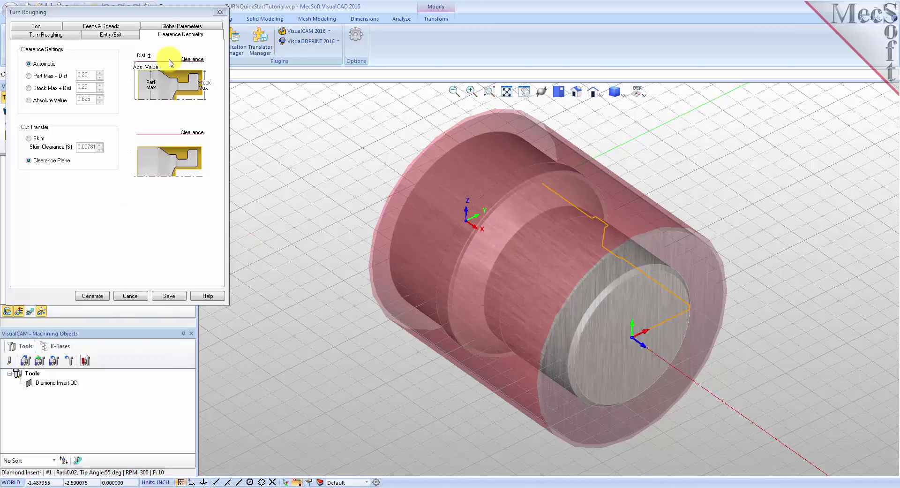
Step: Set the global parameters to the Outer Diameter approach type with a stock allowance of 0.01
click(168, 26)
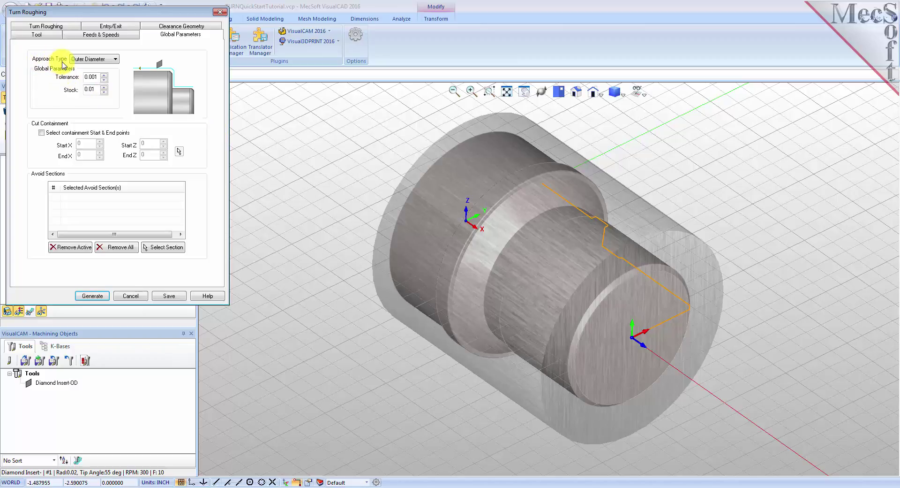
click(104, 60)
click(108, 71)
double_click(98, 90)
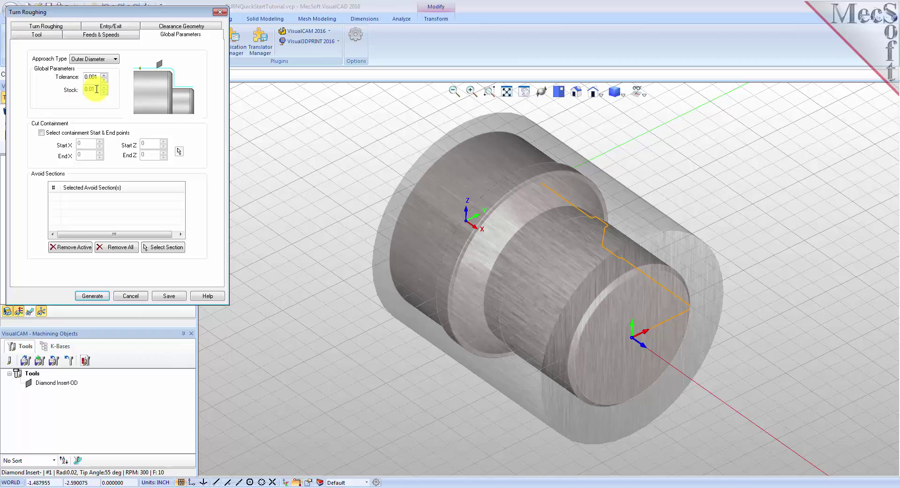
text(0.)
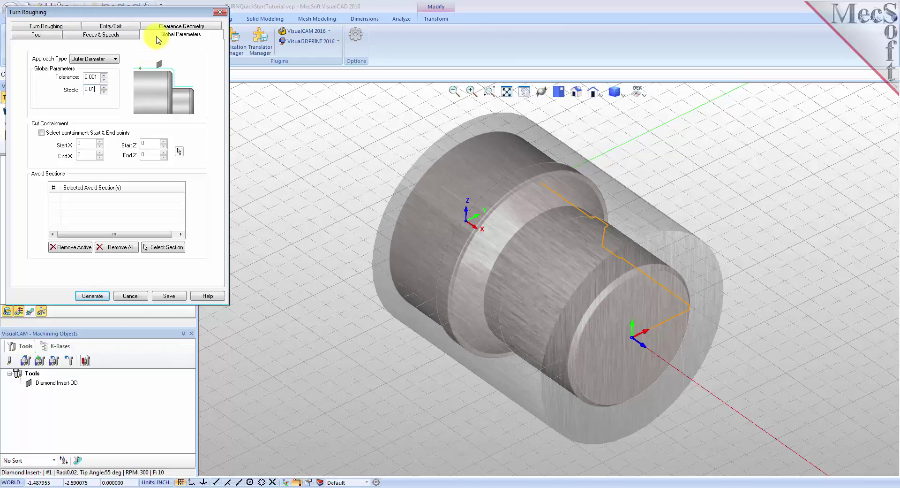
Step: Use Linear Cuts in the Positive direction for the roughing and turn off the final cleanup pass
click(64, 27)
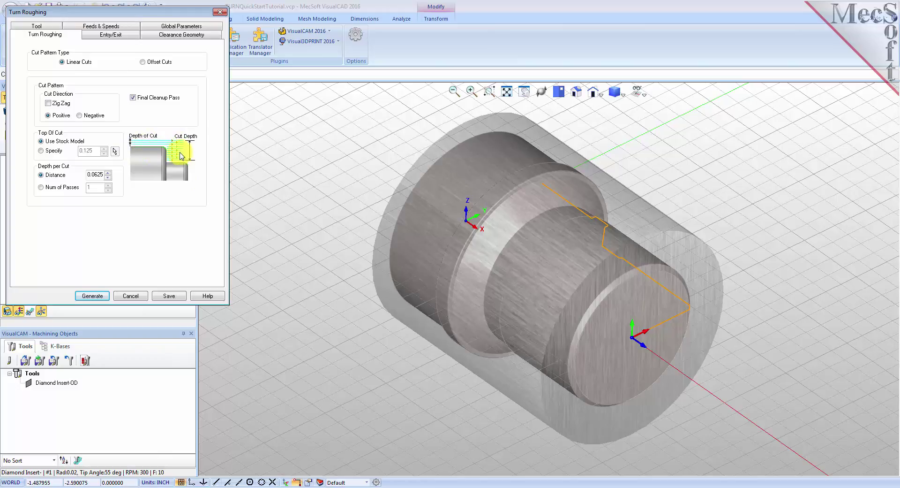
click(143, 62)
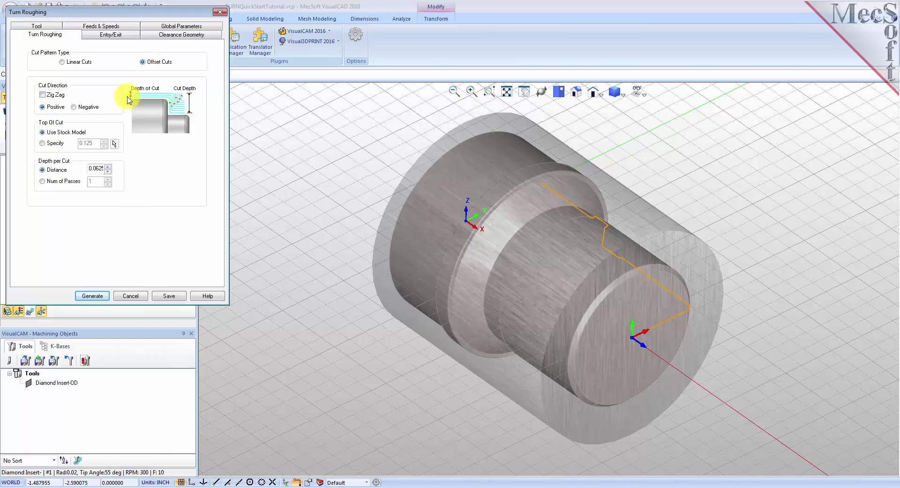
click(65, 62)
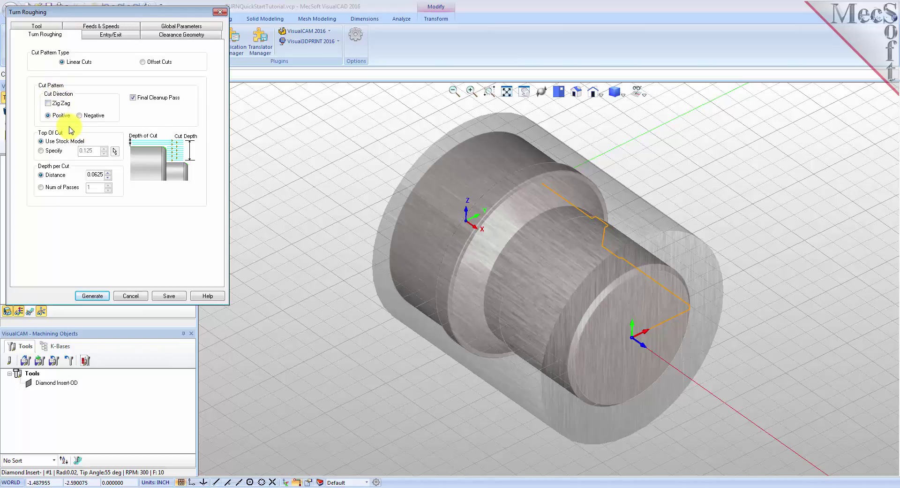
click(47, 115)
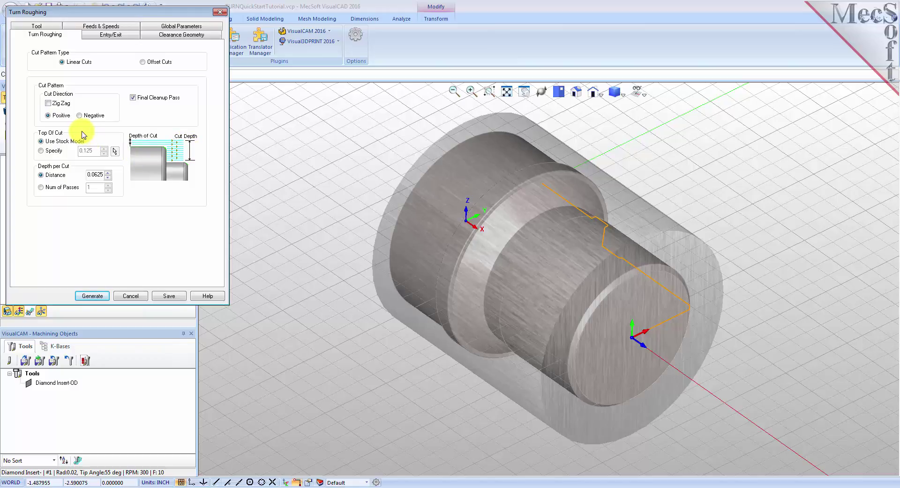
click(133, 97)
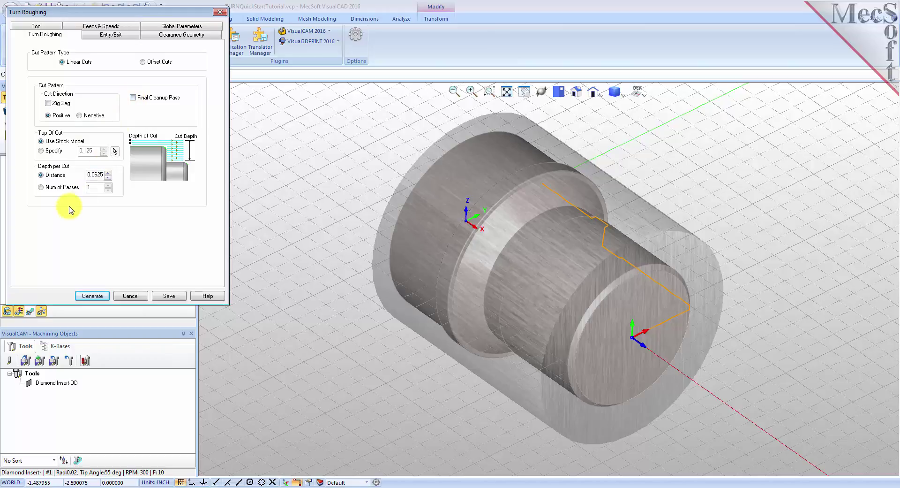
double_click(102, 174)
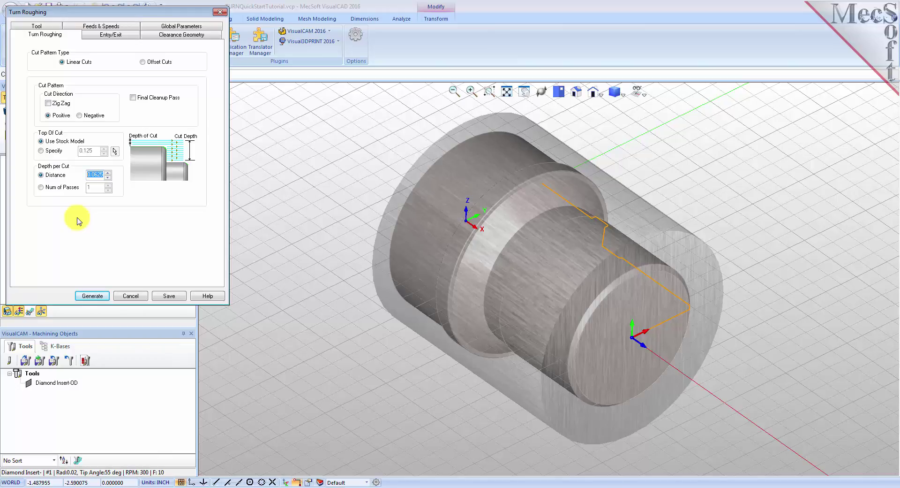
Step: Set the entry approach length and engage length to 0.025
click(111, 36)
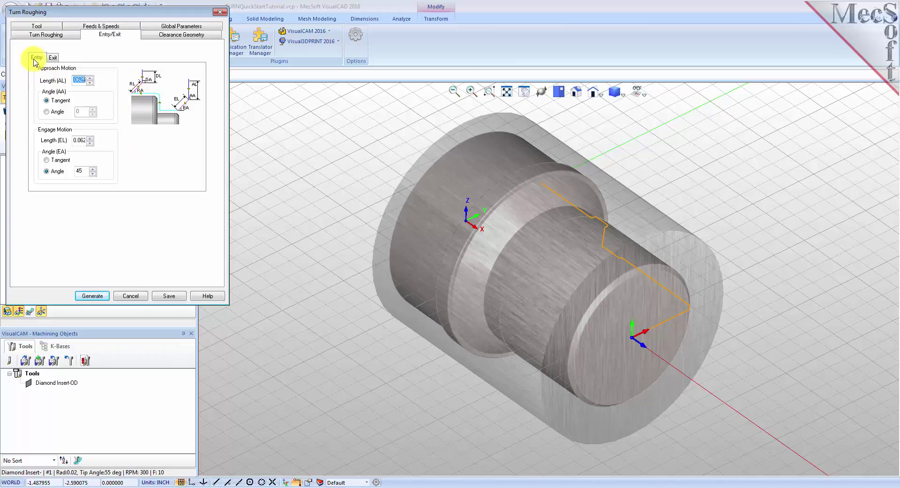
click(82, 80)
double_click(82, 80)
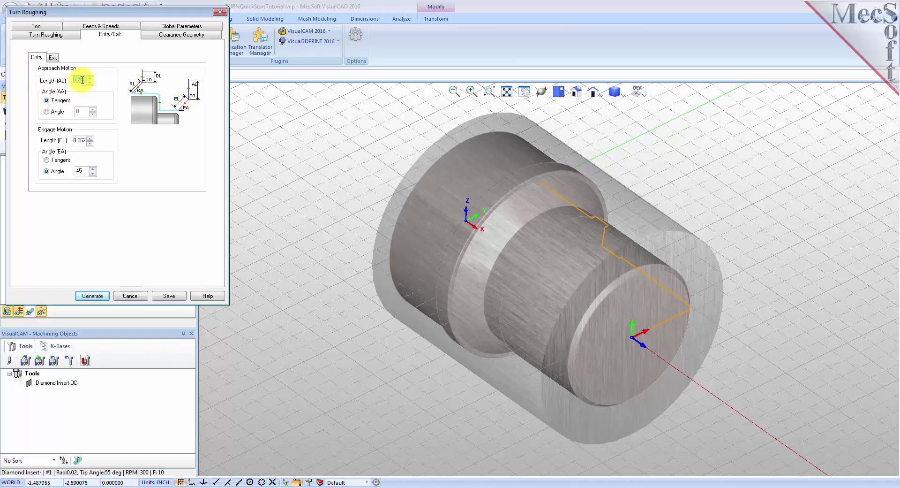
text(0.0250)
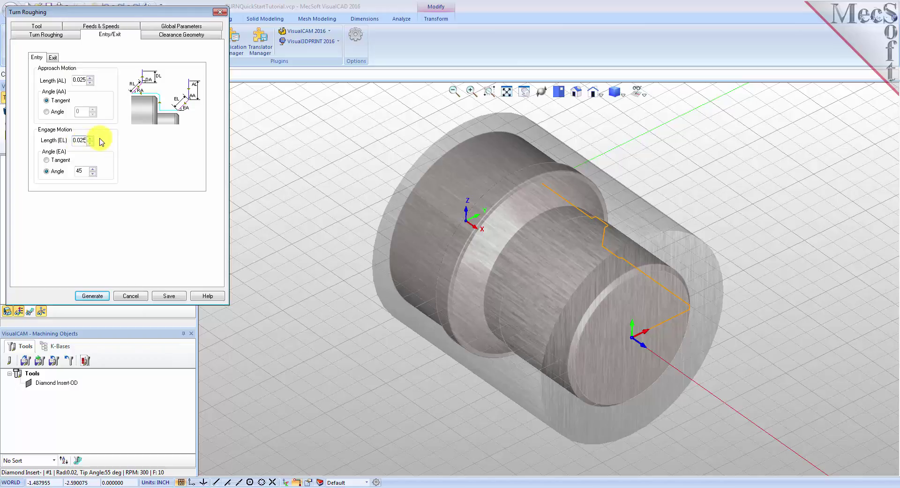
Step: Set the exit retract and depart lengths to 0.025 and generate the Turn Roughing toolpath
click(52, 57)
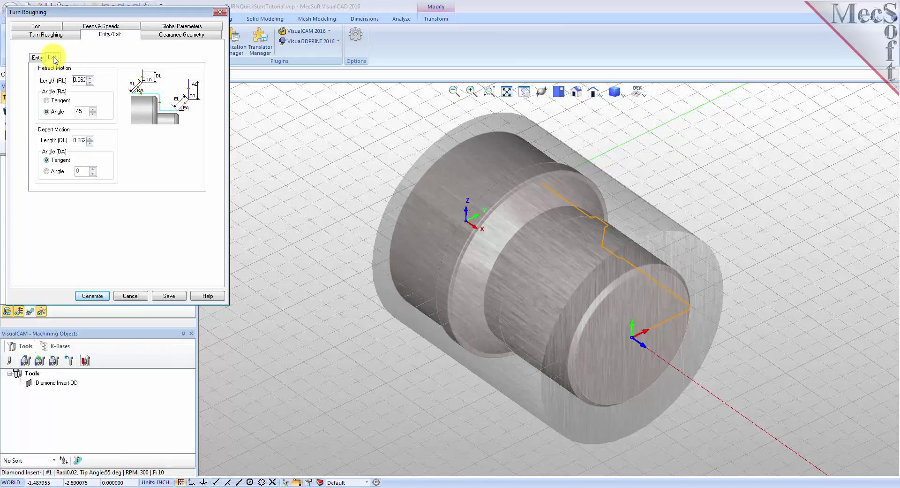
double_click(78, 81)
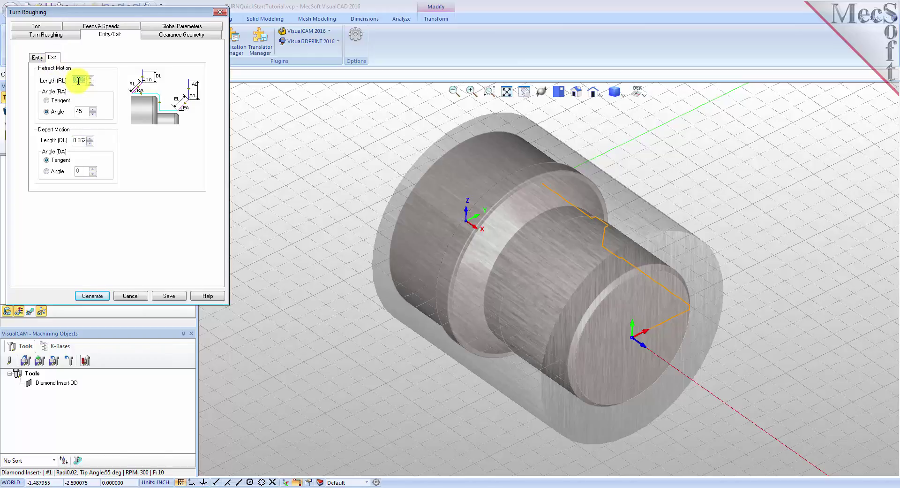
text(0.025)
double_click(79, 141)
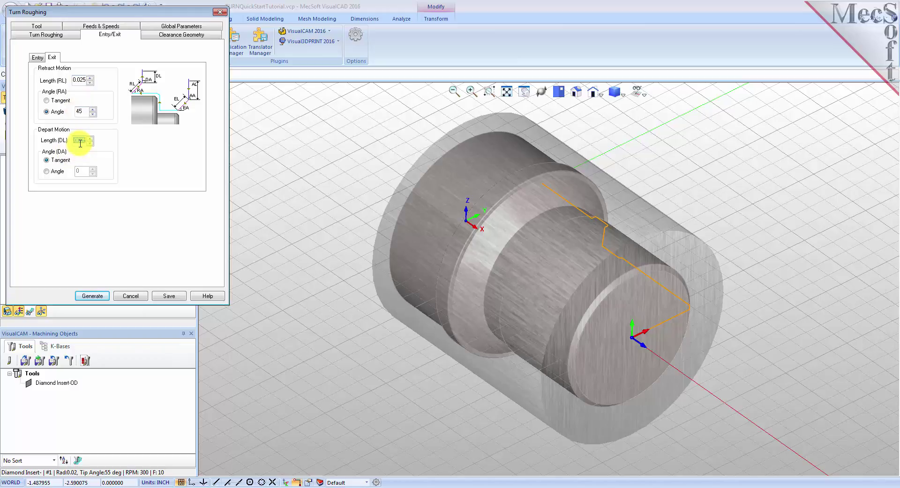
text(0)
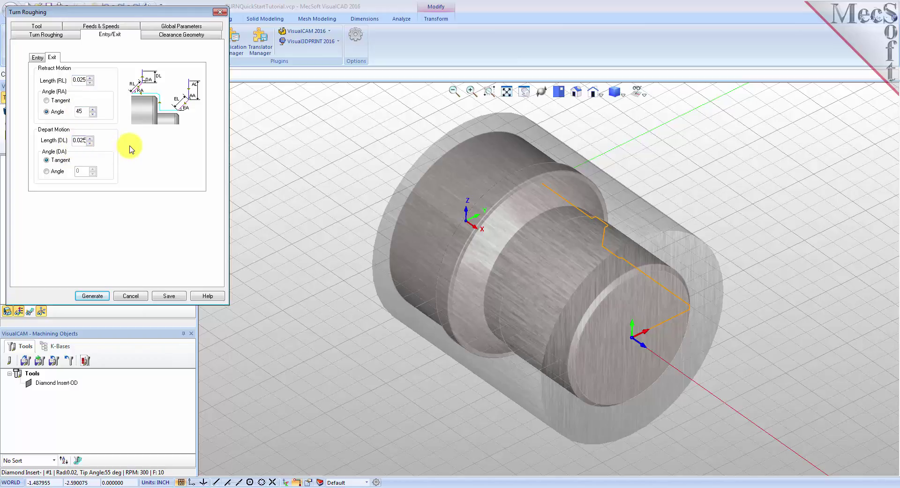
click(93, 296)
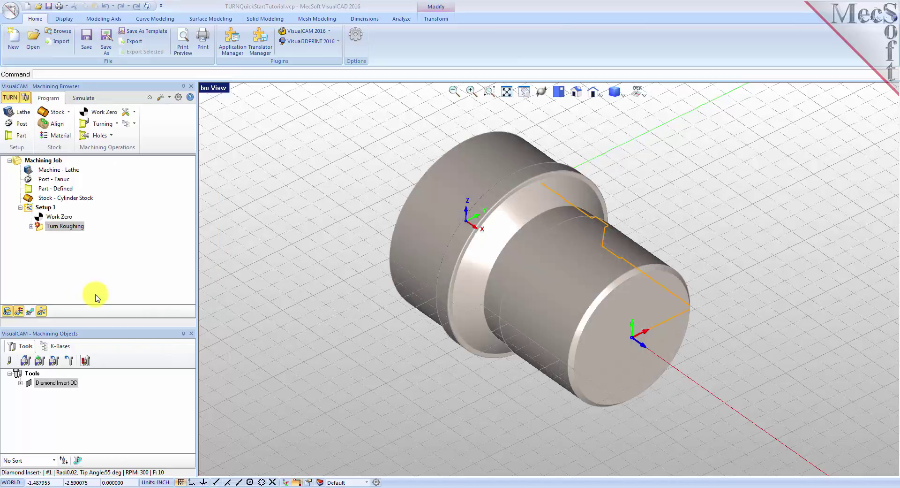
Step: Display the Turn Roughing toolpath on the part in the Top view
click(40, 227)
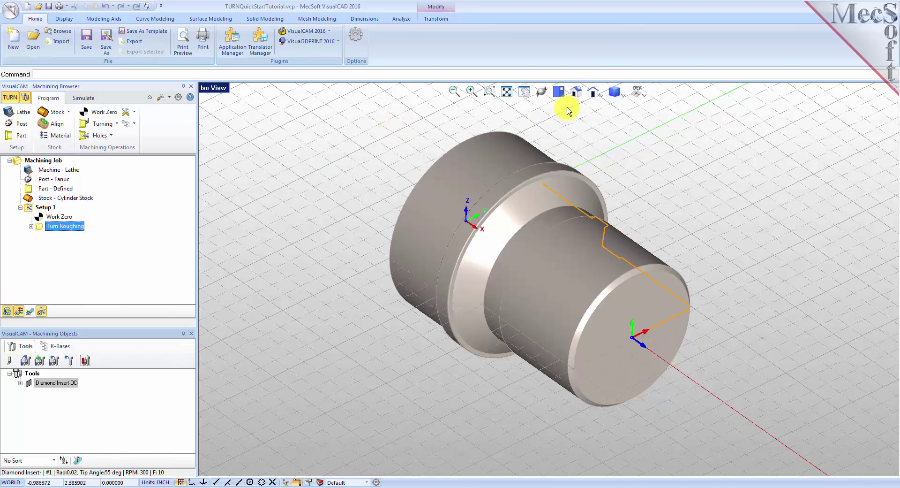
click(557, 94)
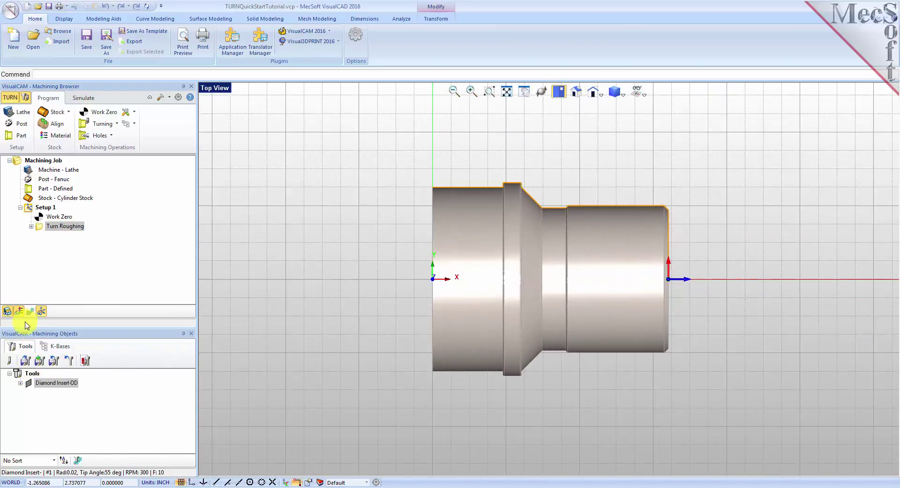
click(30, 311)
click(30, 312)
click(30, 312)
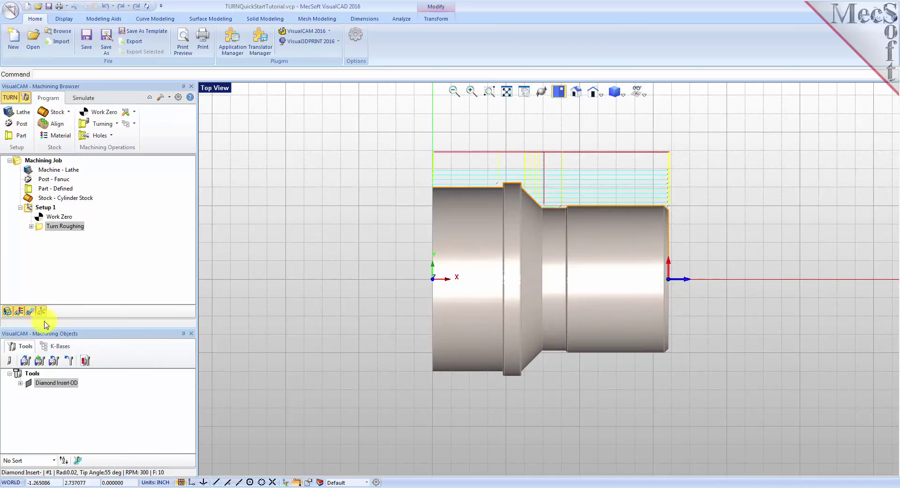
click(29, 313)
click(30, 312)
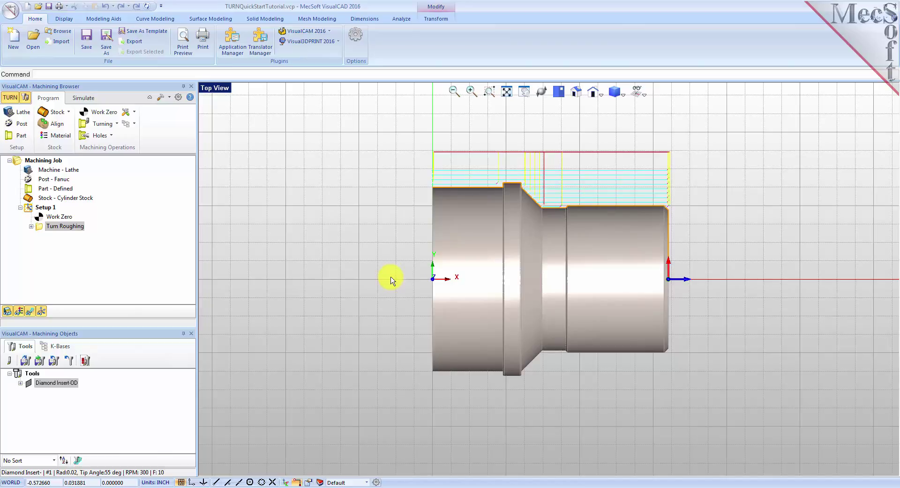
Step: Switch to the simulation tools and show the part in the Isometric-2 view
click(84, 98)
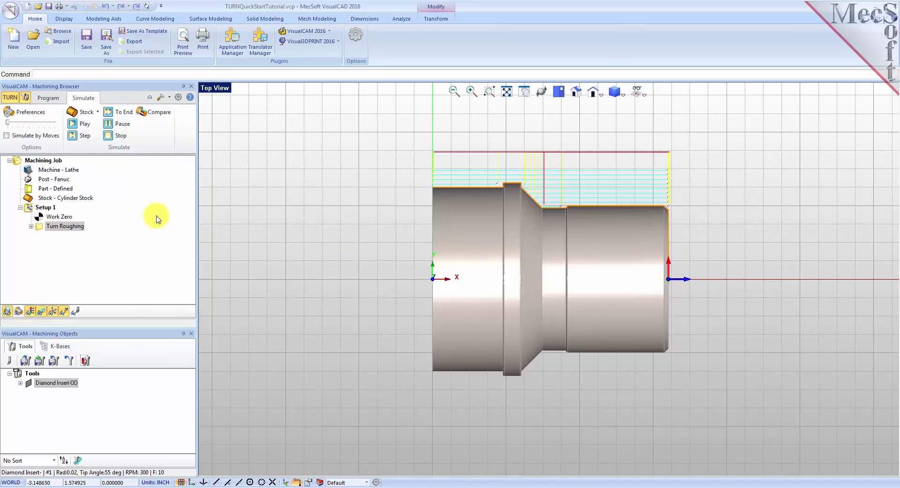
click(579, 93)
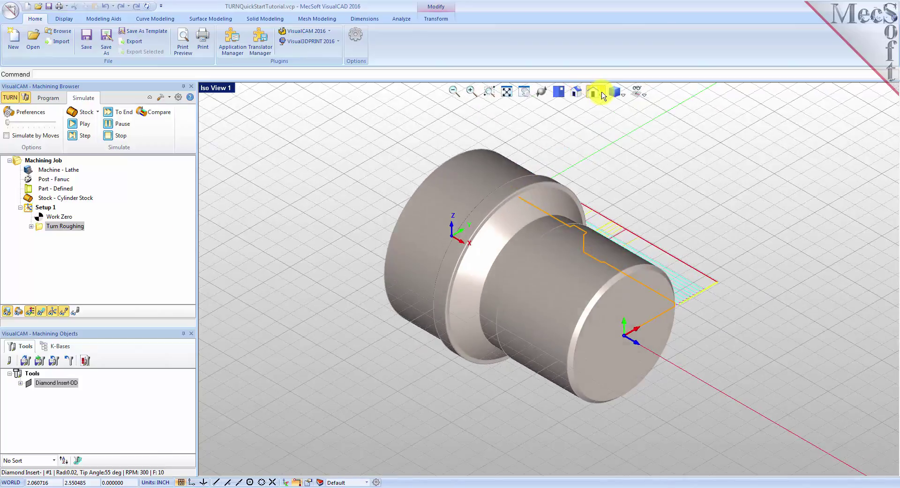
click(604, 96)
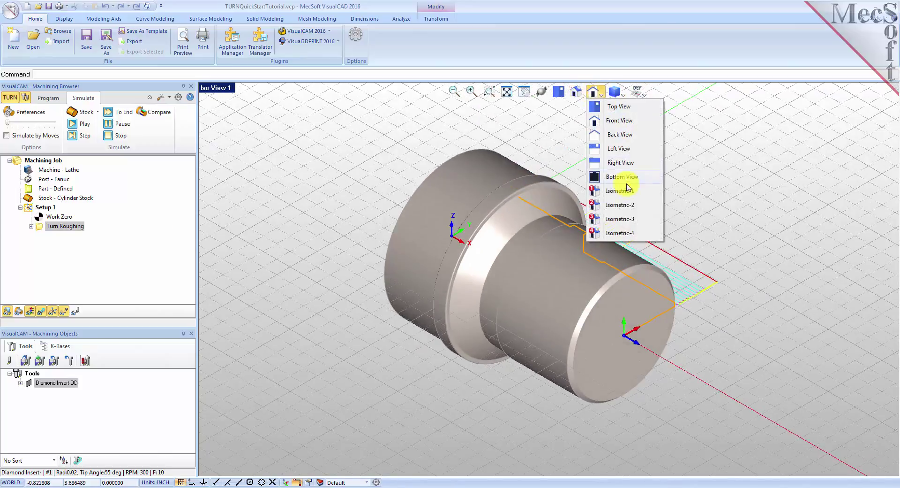
click(627, 211)
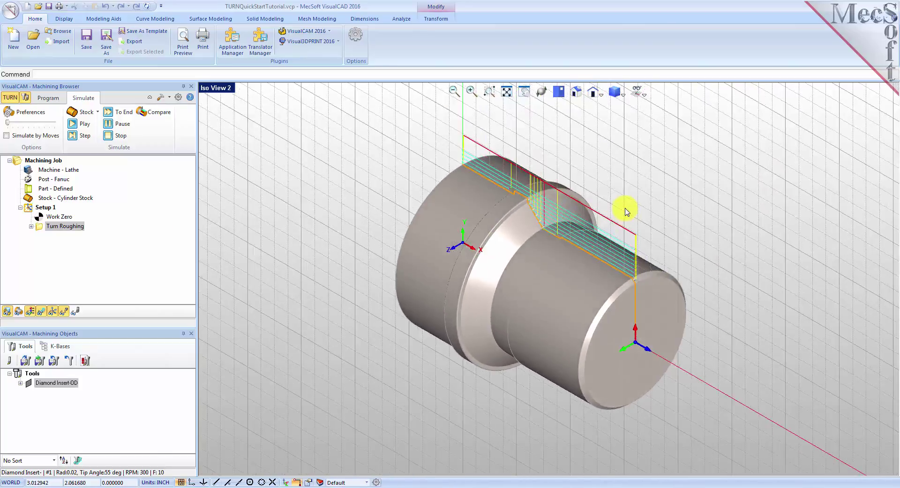
Step: Set the simulation display mode to 3 Quarter and increase the simulation interval
click(31, 115)
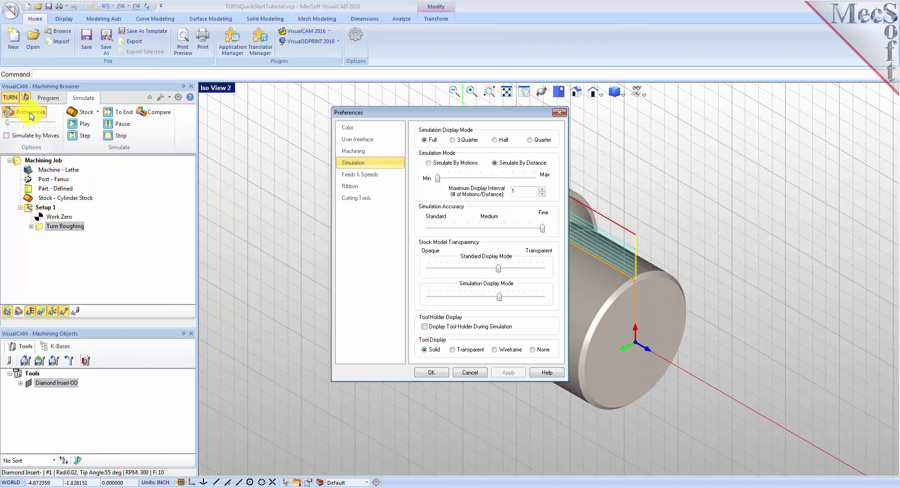
click(454, 139)
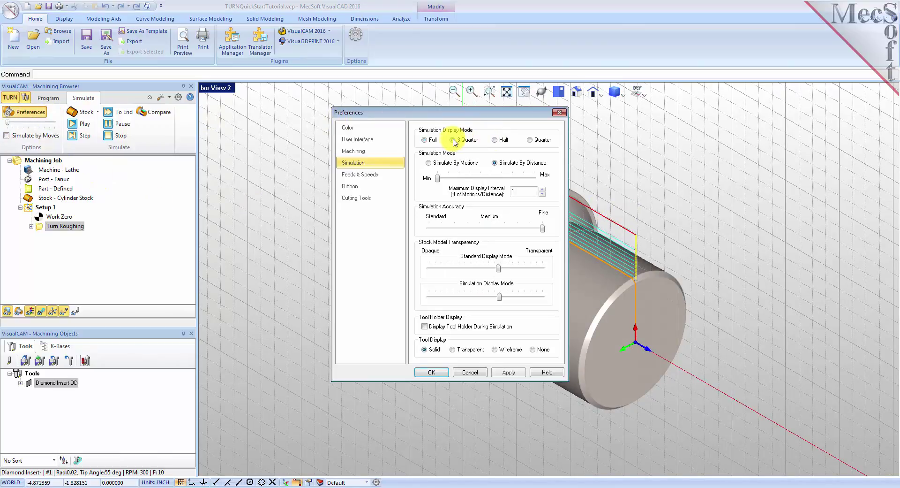
click(432, 372)
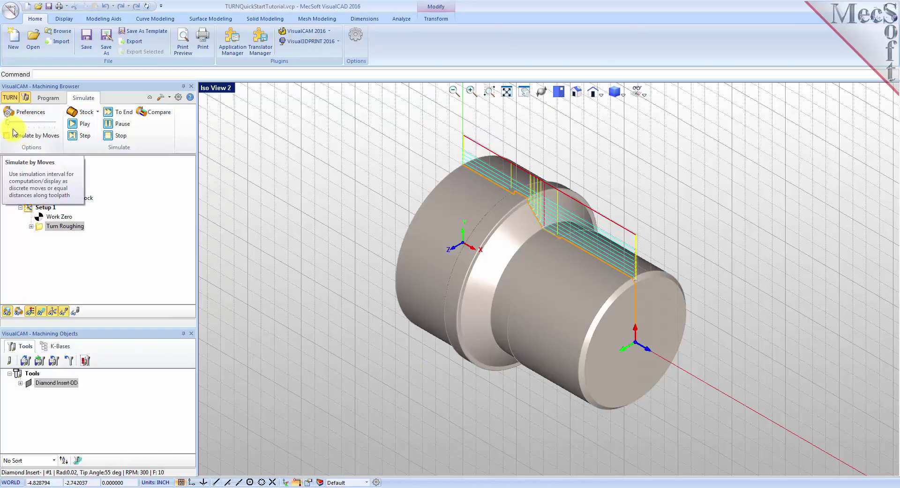
drag(7, 123, 25, 128)
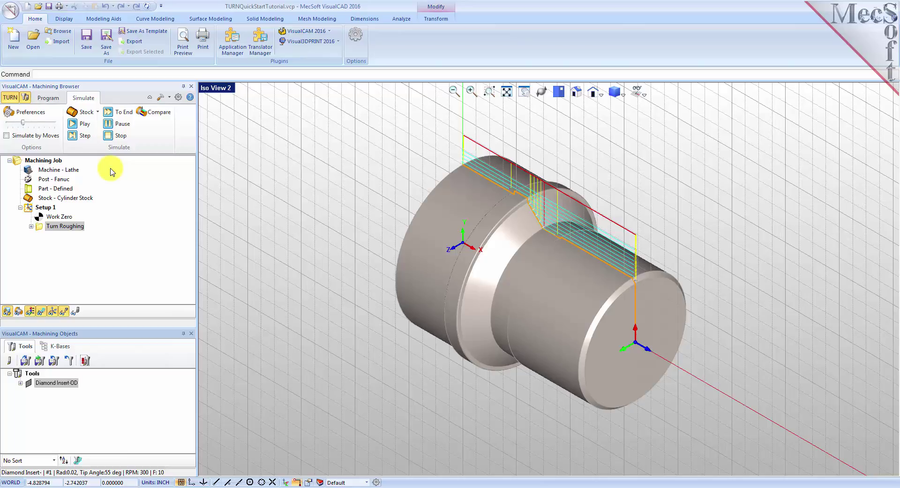
Step: Simulate the Turn Roughing toolpath, replaying it with the cut stock model displayed
click(43, 227)
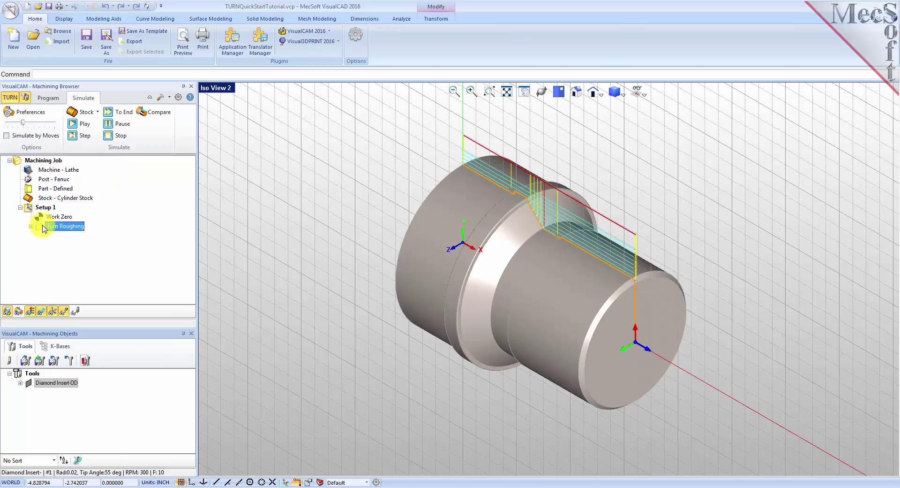
click(84, 126)
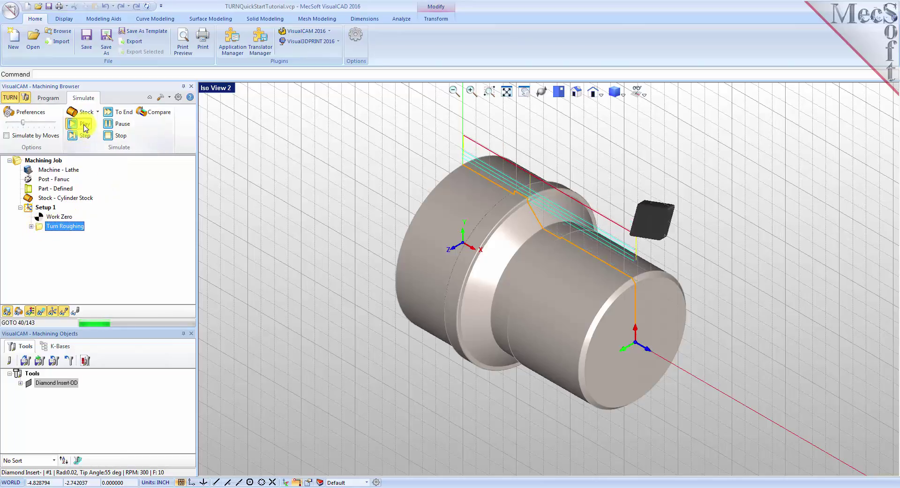
click(19, 311)
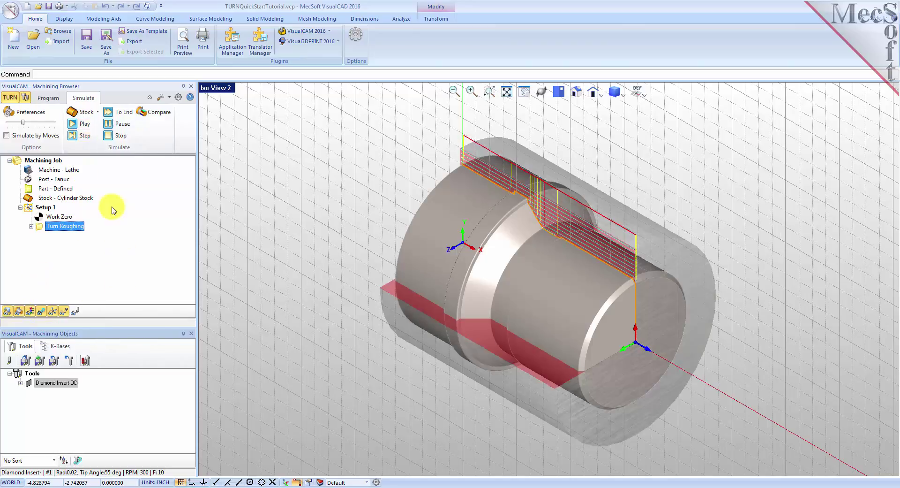
click(87, 124)
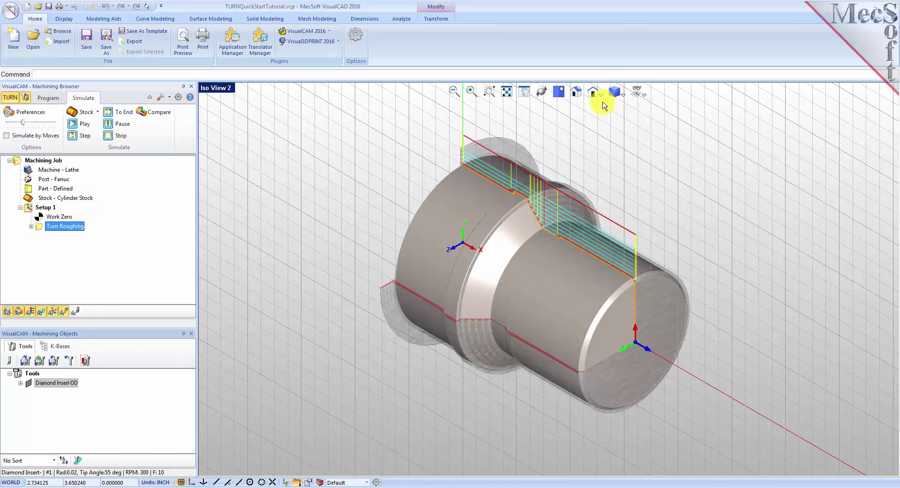
Step: Inspect the roughed stock in the Isometric-3 view and return to the Isometric-2 view
click(602, 95)
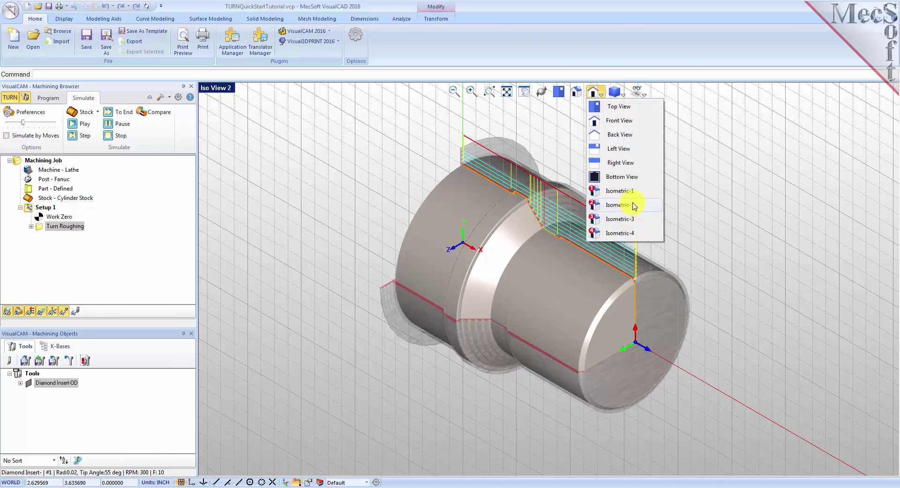
click(620, 218)
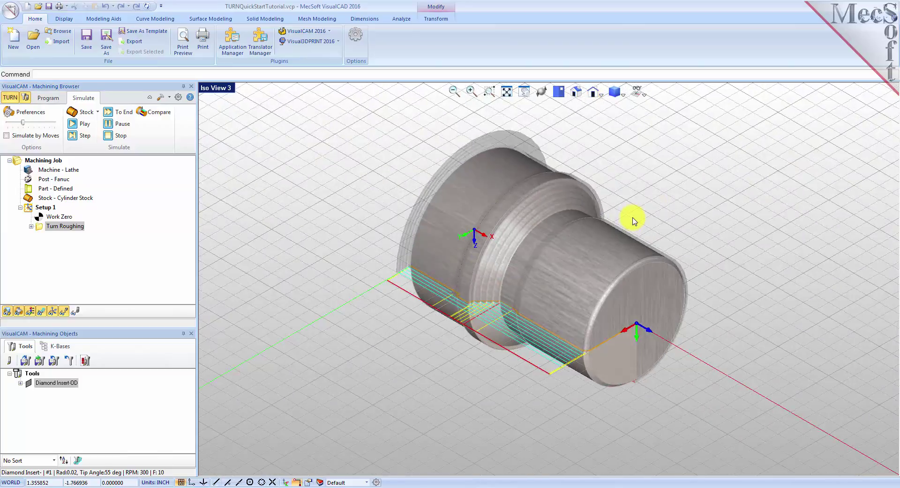
click(601, 94)
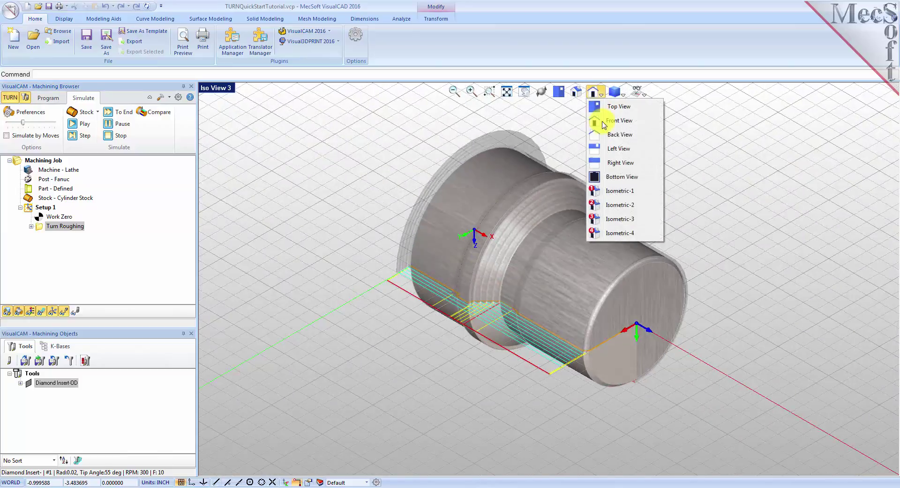
click(629, 208)
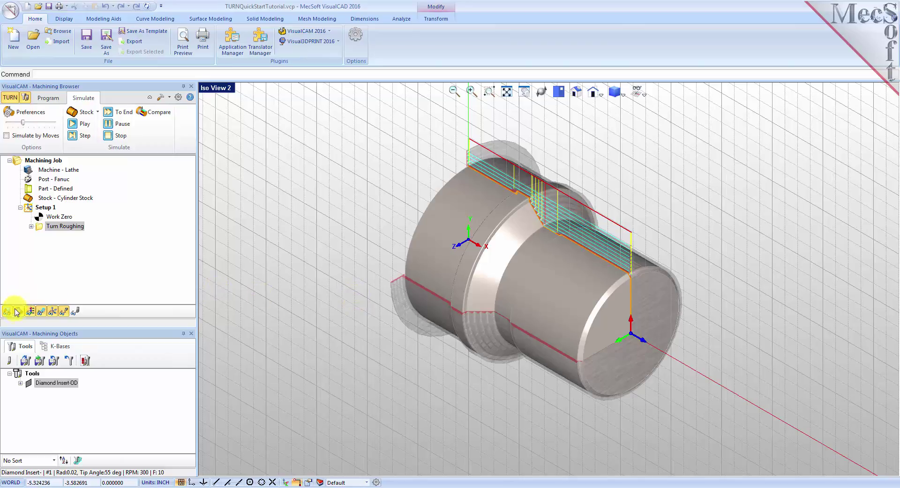
Step: Toggle the material texture display off and on to compare the stock's appearance
click(30, 311)
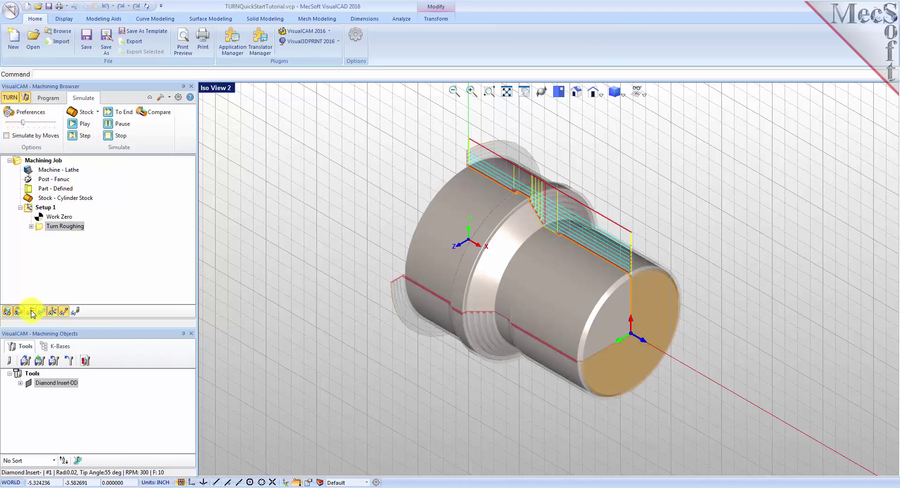
click(31, 312)
click(31, 311)
click(30, 311)
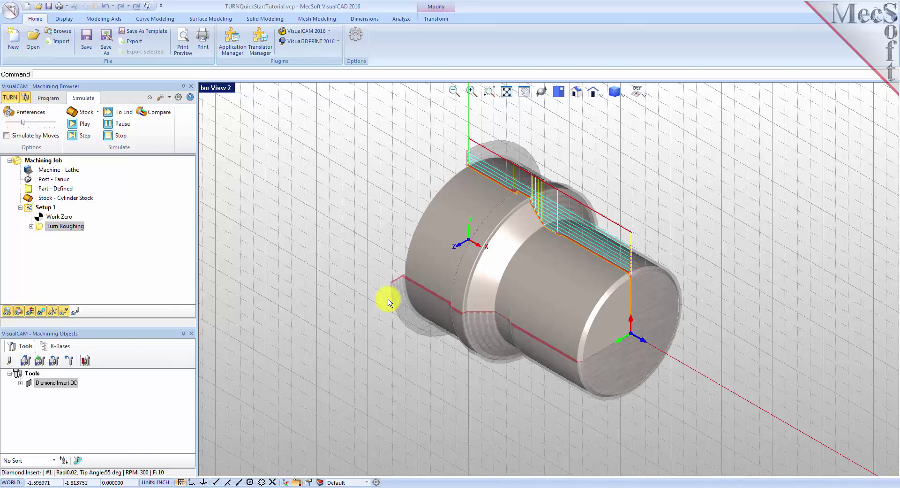
Step: Create a Turn Finishing operation under Setup 1 using the Diamond Insert-OD tool
click(47, 98)
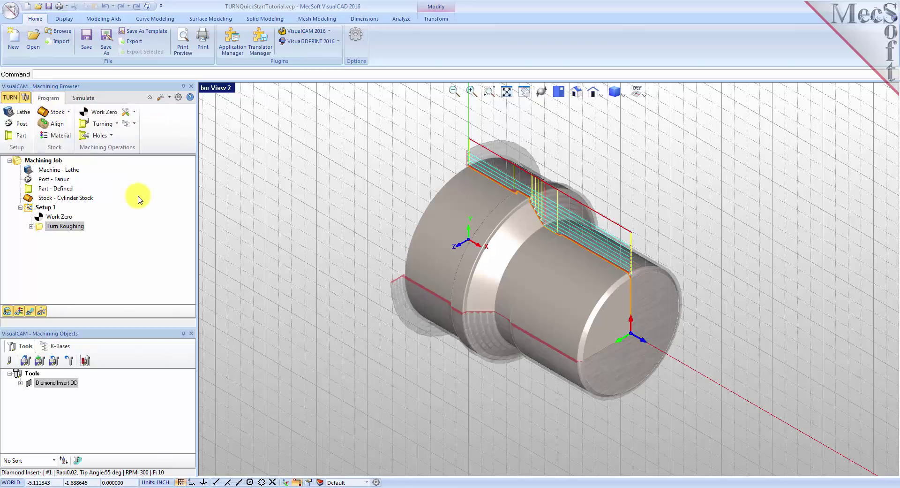
click(116, 123)
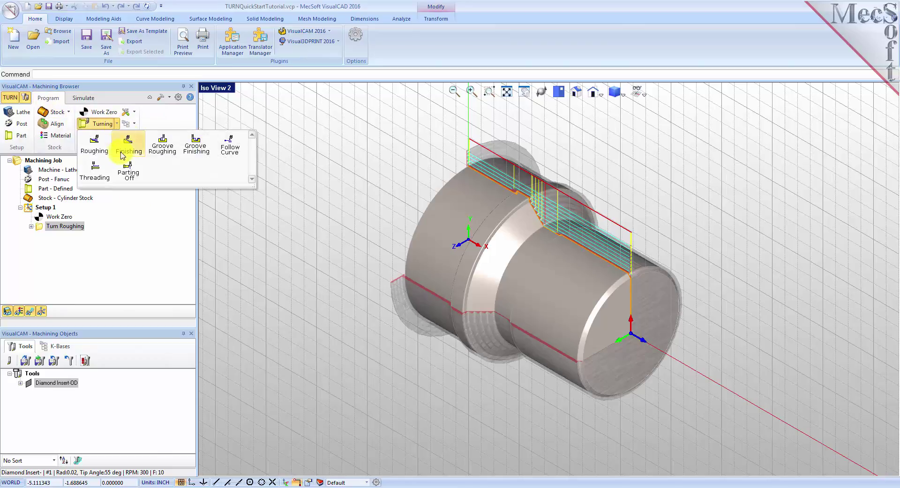
click(138, 158)
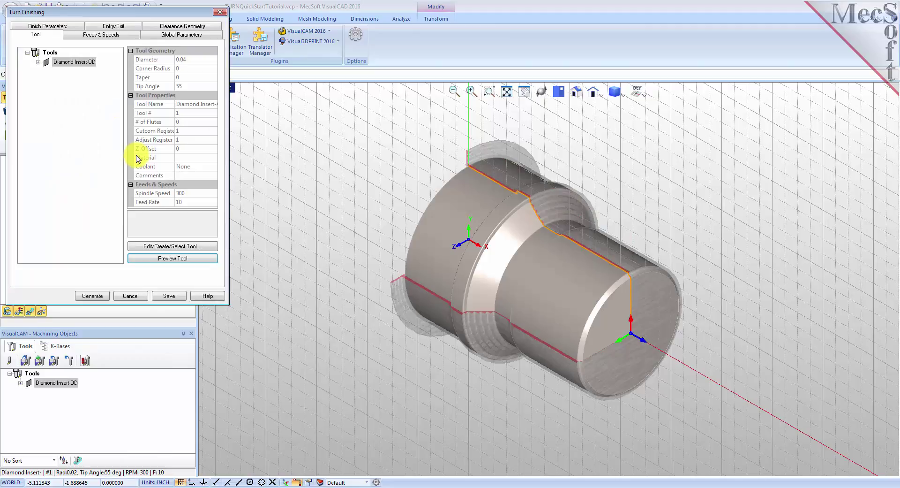
click(46, 64)
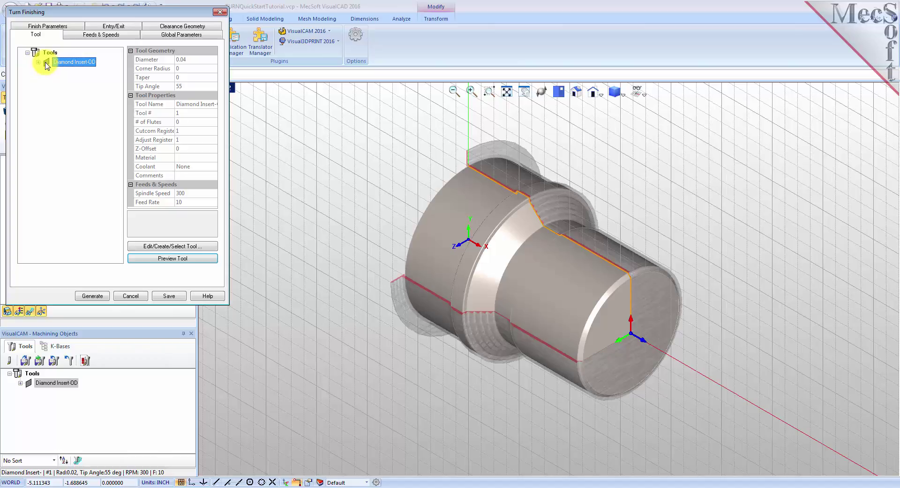
Step: Check the finishing feeds and speeds and set the cut transfer to Clearance Plane
click(109, 37)
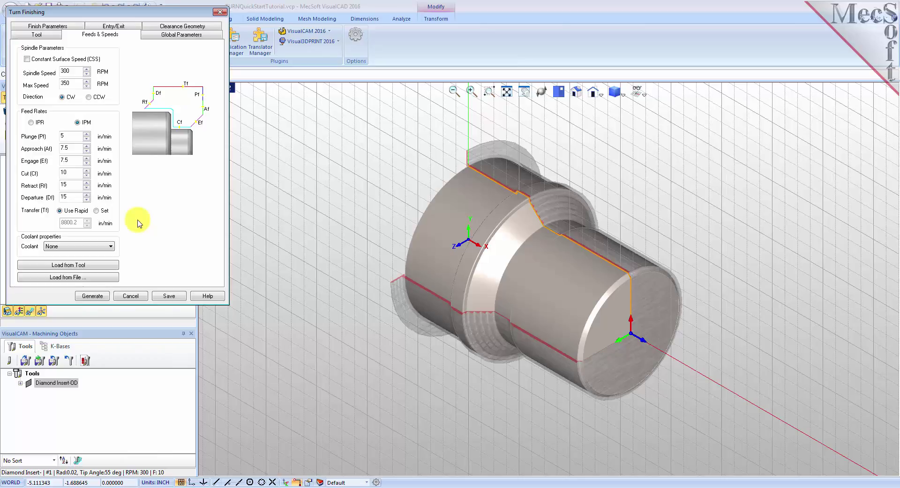
click(164, 27)
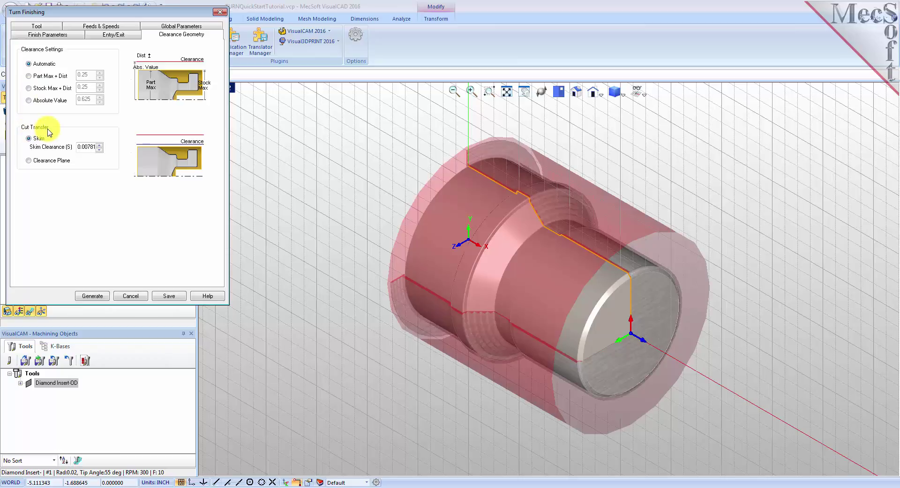
click(29, 162)
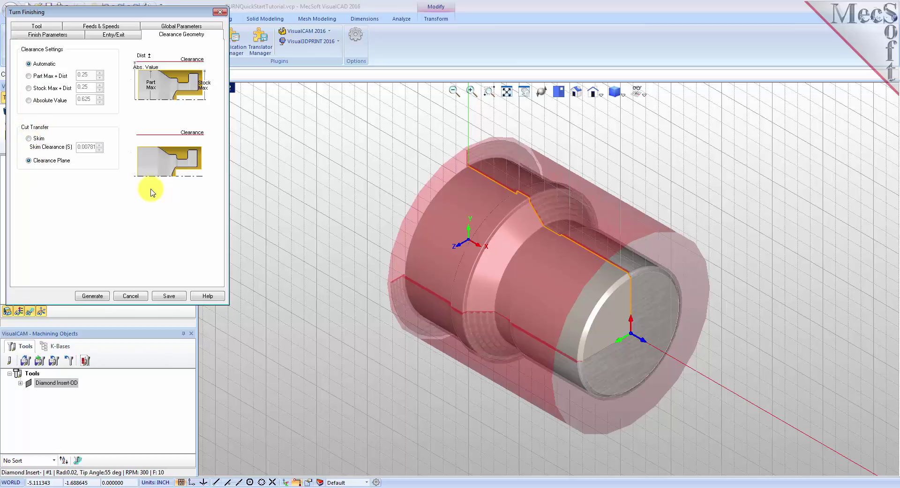
Step: Set the finishing approach type to Outer Diameter and check the stock allowance of 0
click(171, 27)
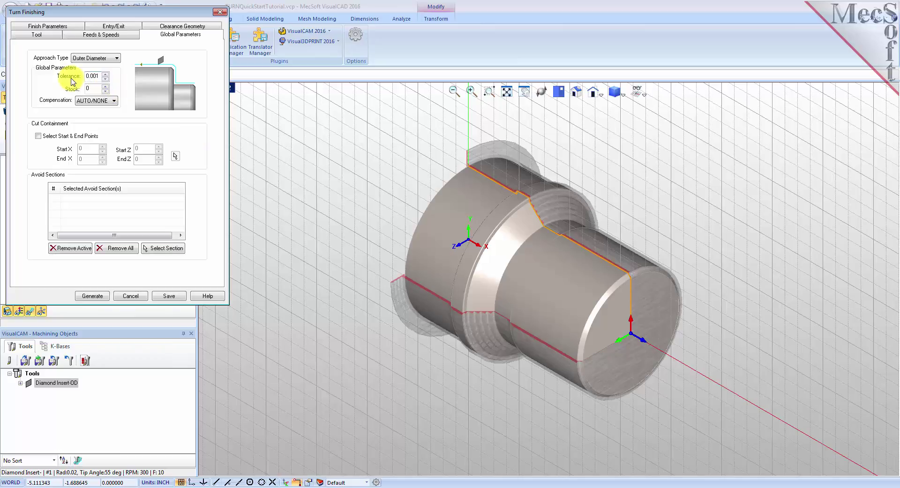
click(109, 58)
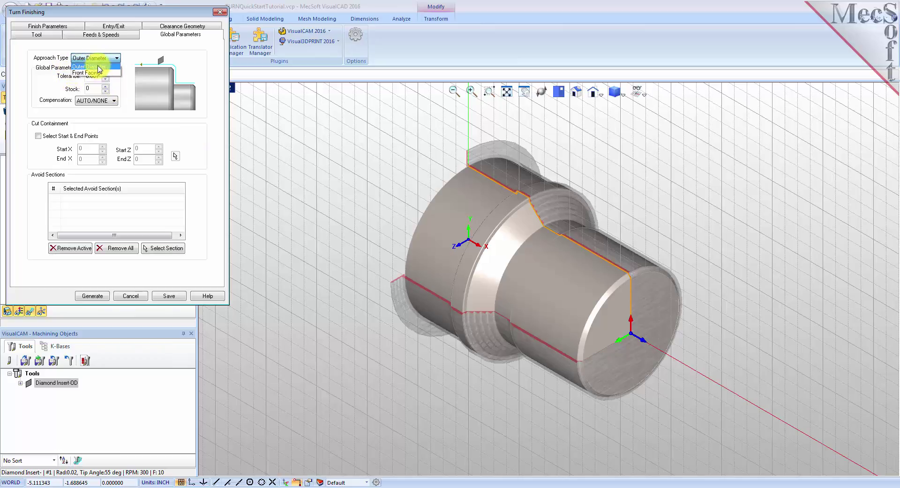
click(107, 66)
double_click(92, 88)
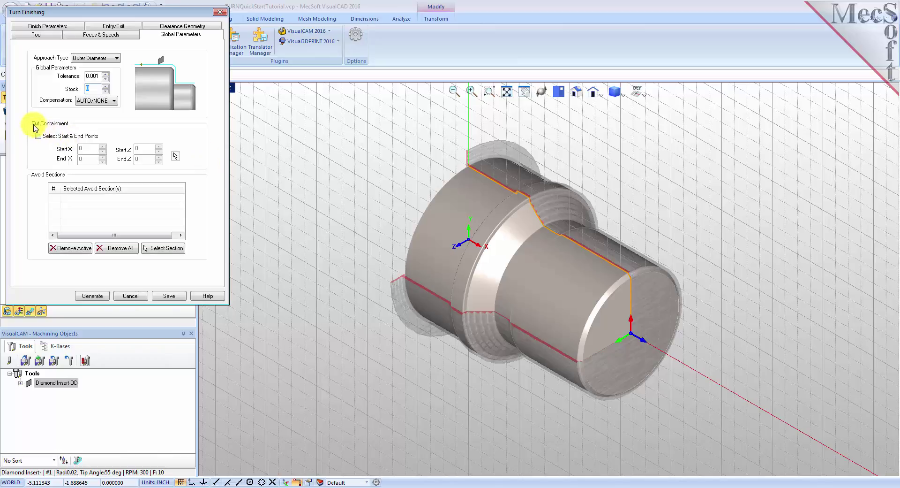
Step: Contain the finishing cut between the inner corner of the front chamfer and the profile's back end with endpoint snapping, and generate the Turn Finishing toolpath
click(38, 137)
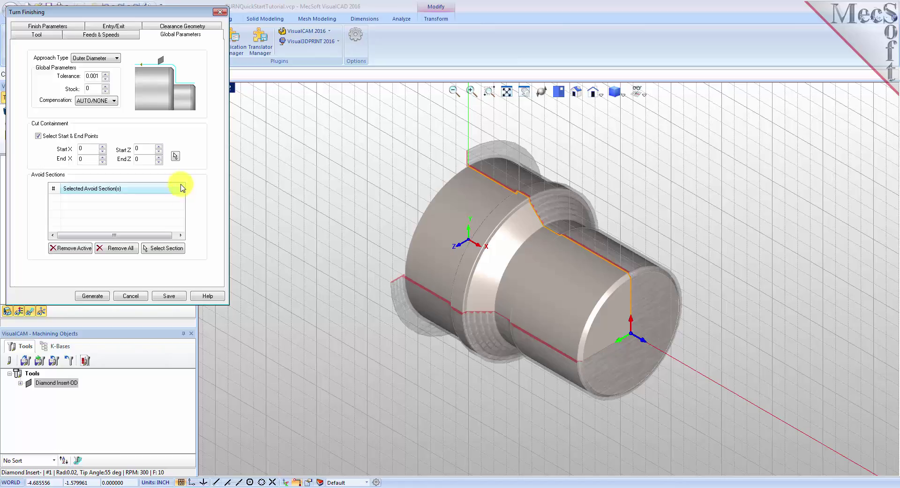
click(175, 156)
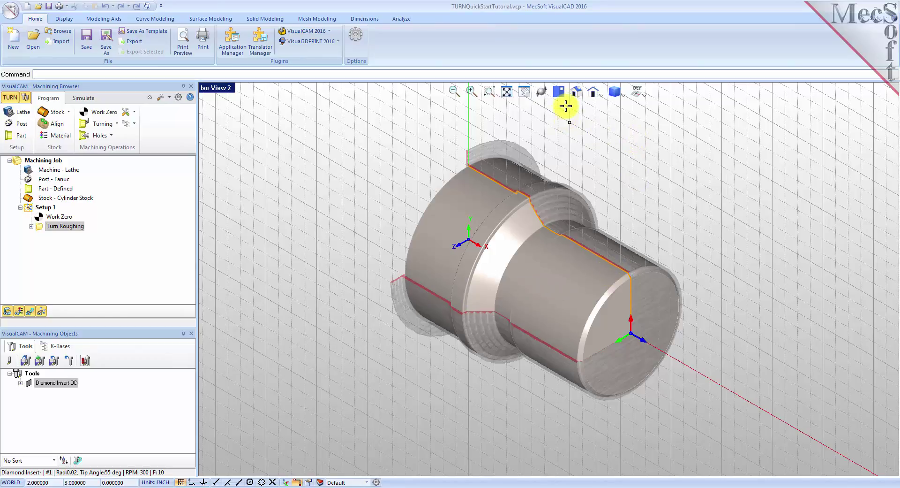
click(559, 91)
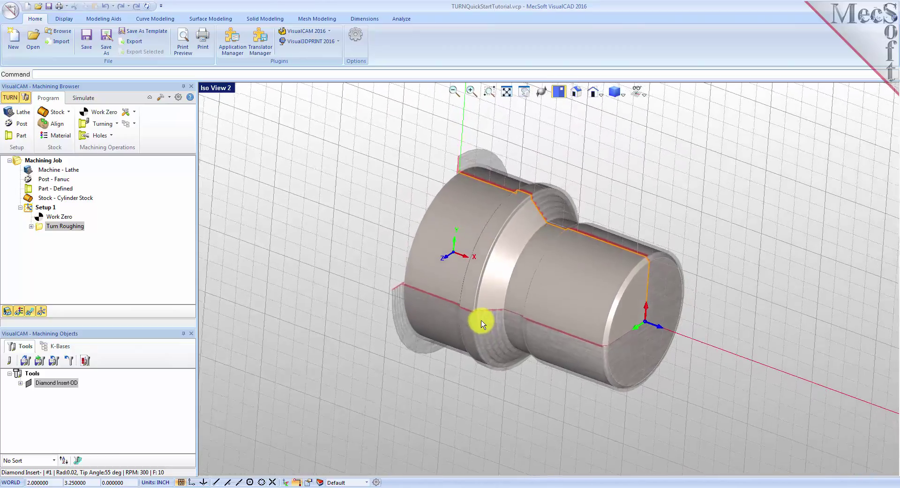
click(216, 482)
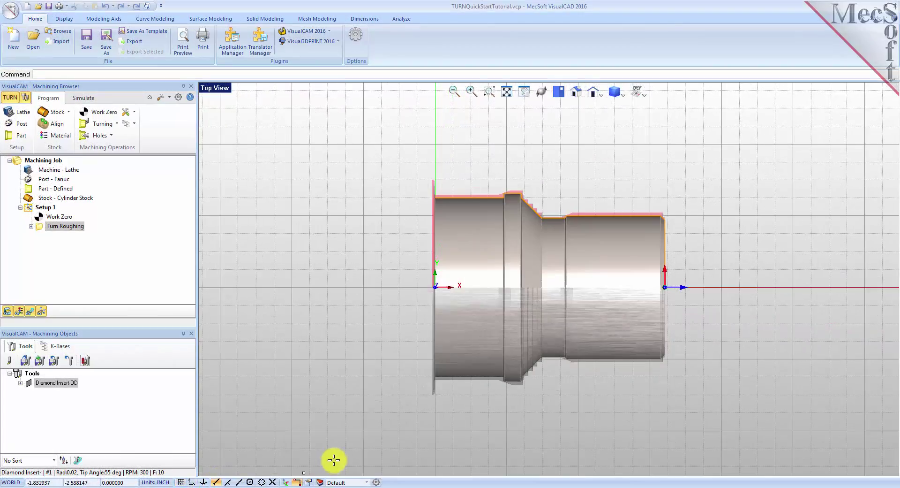
click(665, 220)
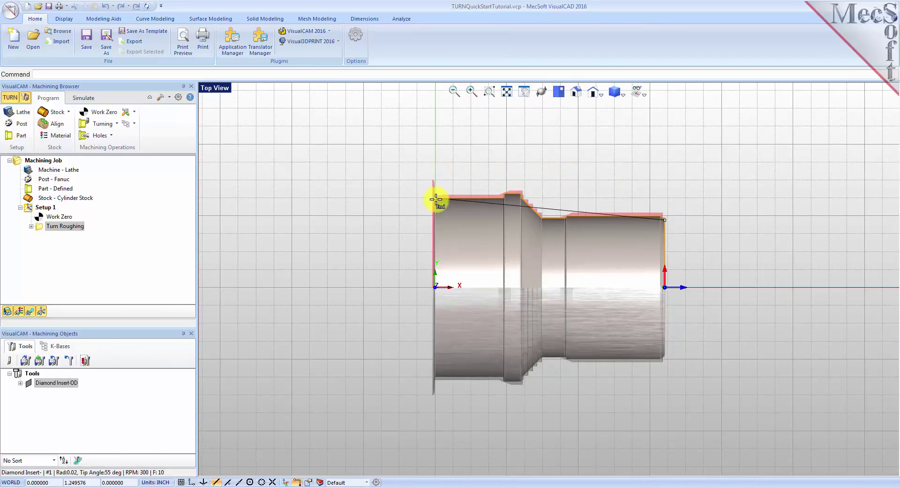
click(436, 199)
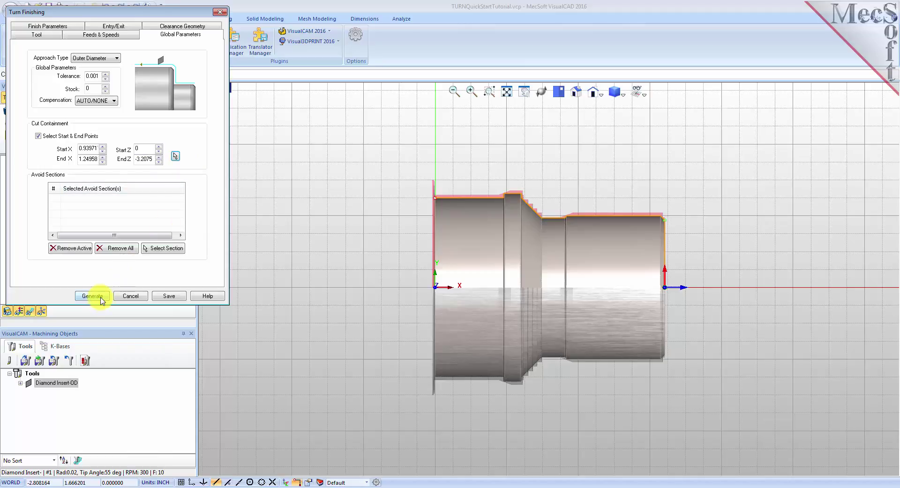
click(96, 296)
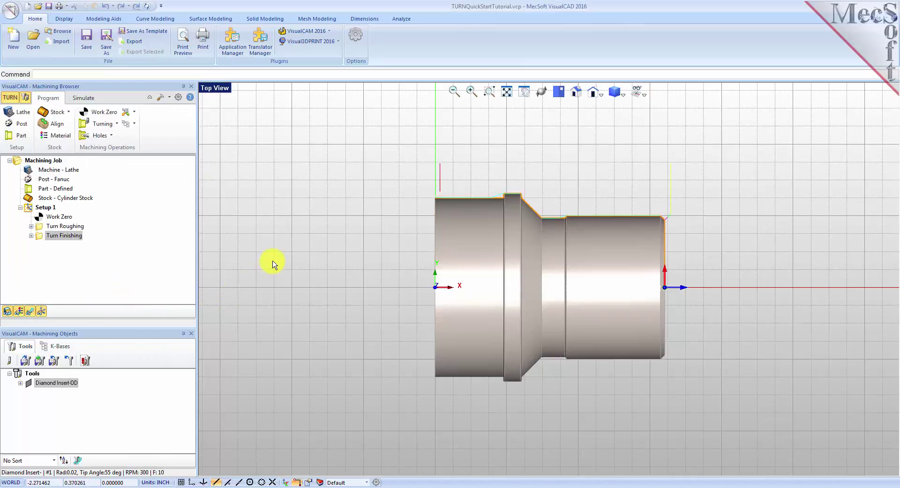
Step: Simulate the Turn Finishing toolpath in the Isometric-2 view, reducing the simulation speed to its minimum
click(46, 236)
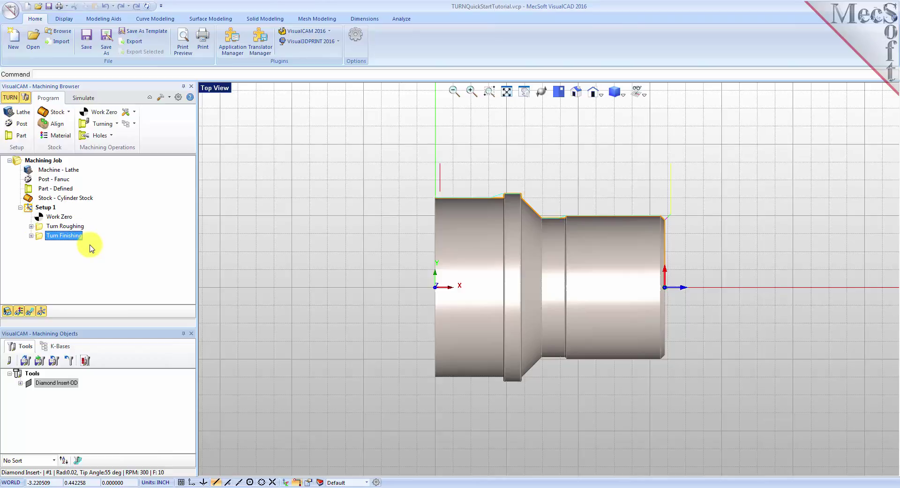
click(84, 97)
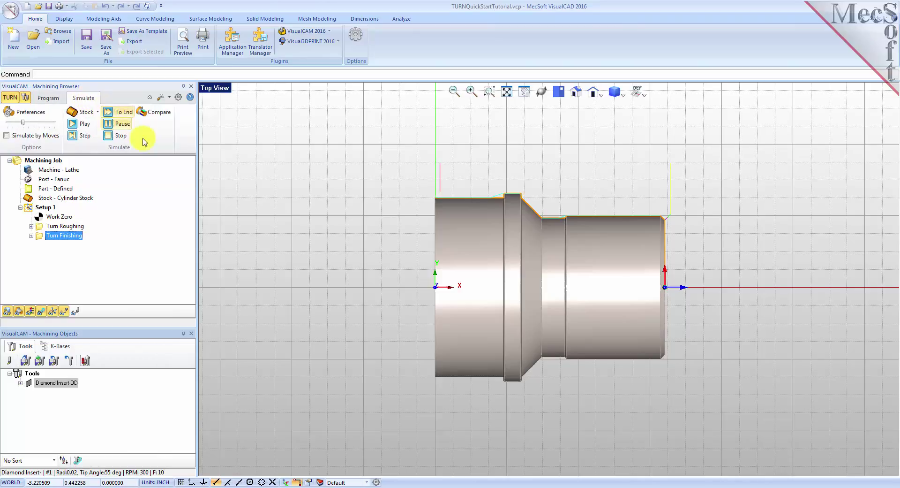
click(603, 94)
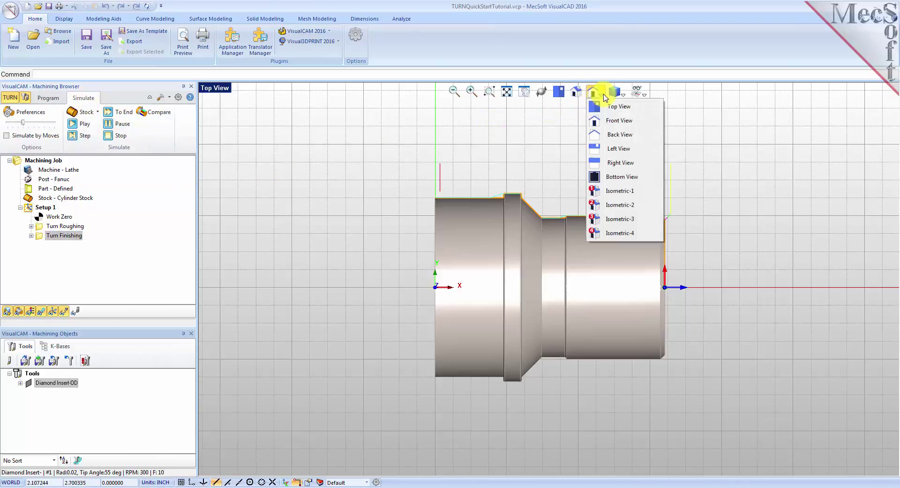
click(620, 205)
click(83, 129)
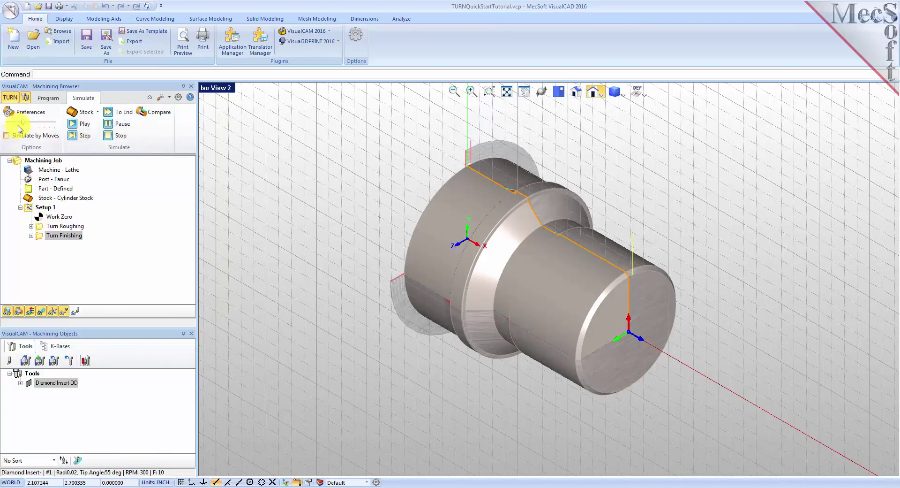
drag(22, 121, 8, 122)
click(90, 127)
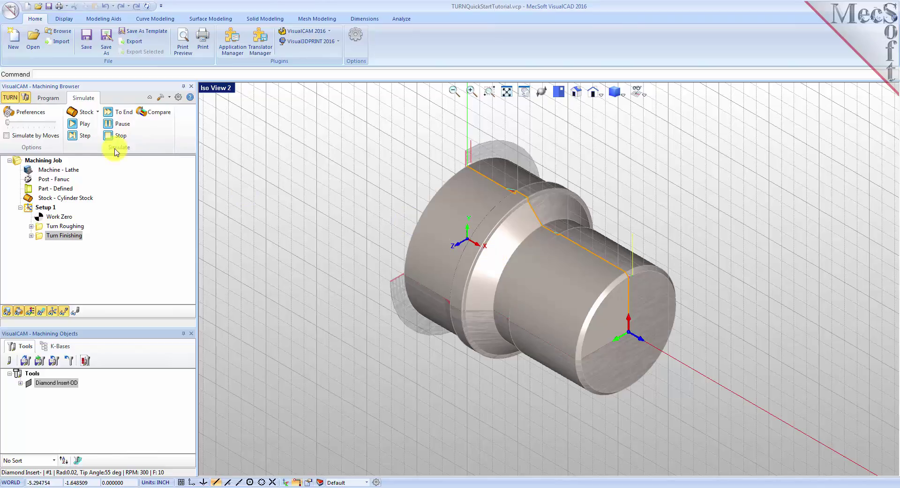
Step: Post-process Setup 1 with the Fanuc post and save the output as TURNQuickStartTutorial_Setup 1.nc in the QuickStart folder
click(26, 210)
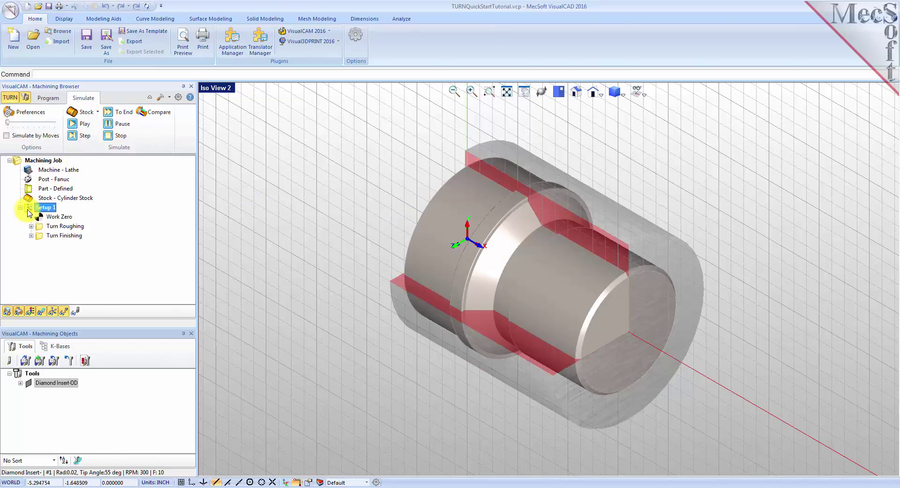
right_click(54, 210)
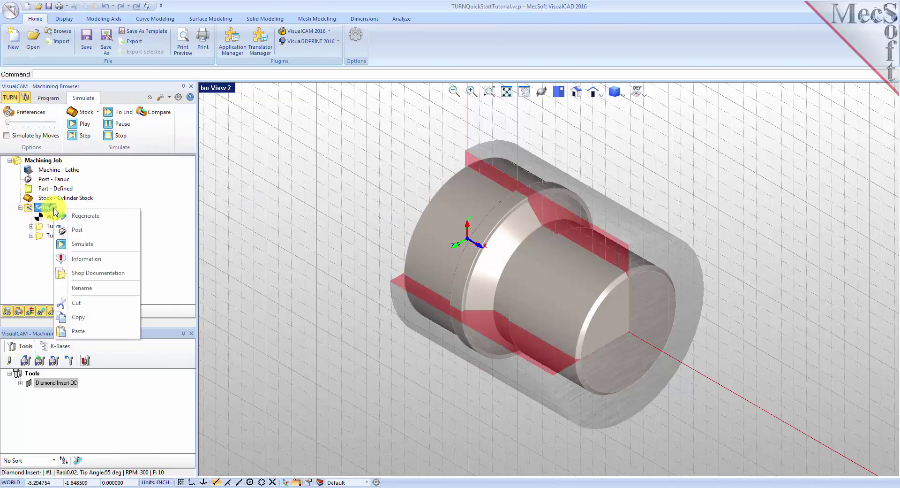
click(116, 230)
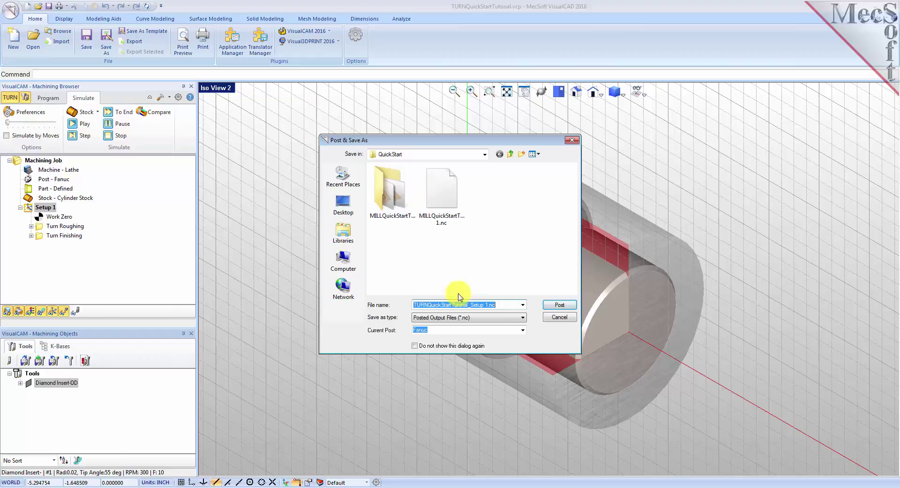
click(560, 305)
Step: Review the posted G-code in Notepad, highlight the G97 S300 M03 spindle line, and close the file
mouse_move(858, 177)
mouse_down()
mouse_move(860, 375)
mouse_move(859, 171)
mouse_up()
drag(723, 172, 677, 172)
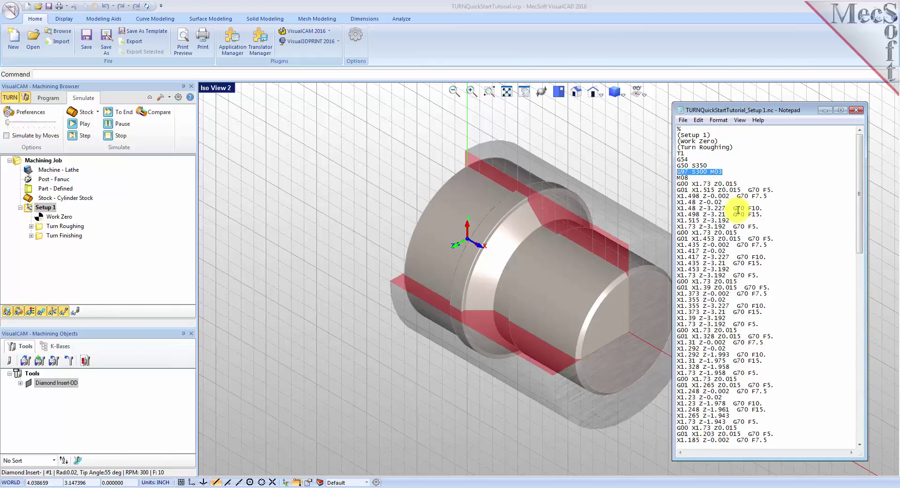
click(857, 111)
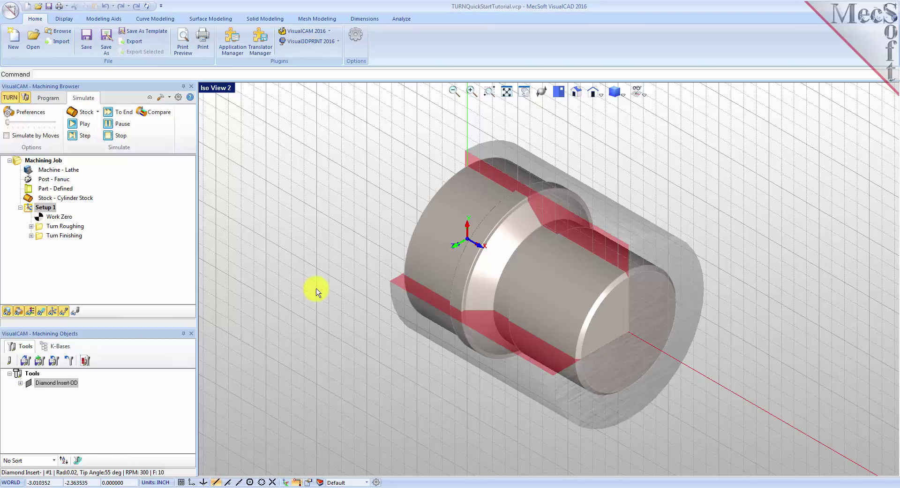
Step: Check the machining operations information for Setup 1, including each operation's cut feed and machine time, and close it
click(47, 97)
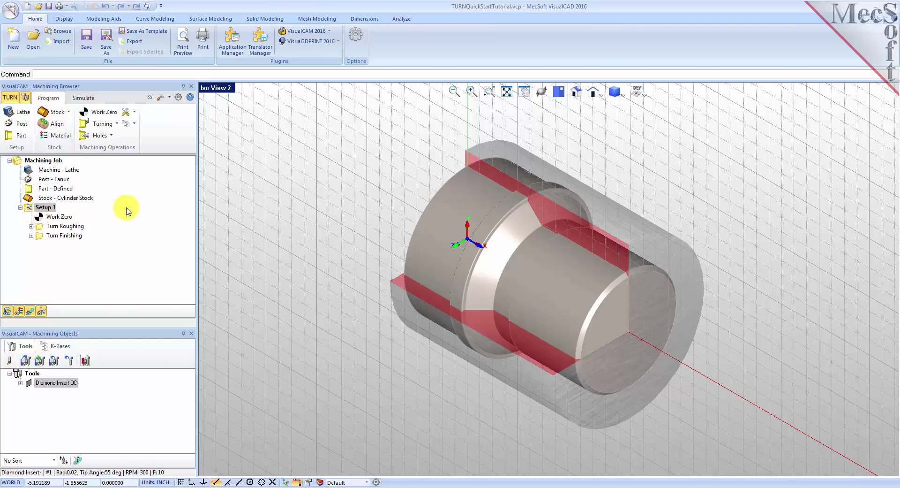
right_click(50, 209)
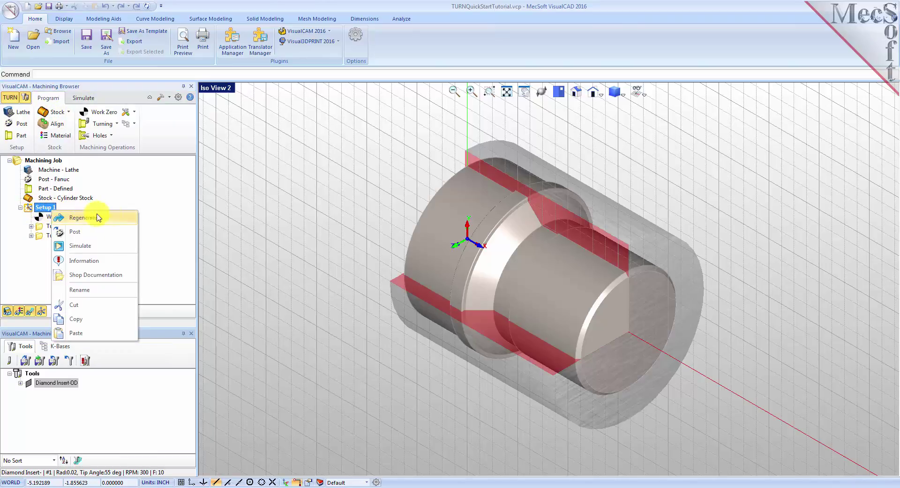
click(120, 260)
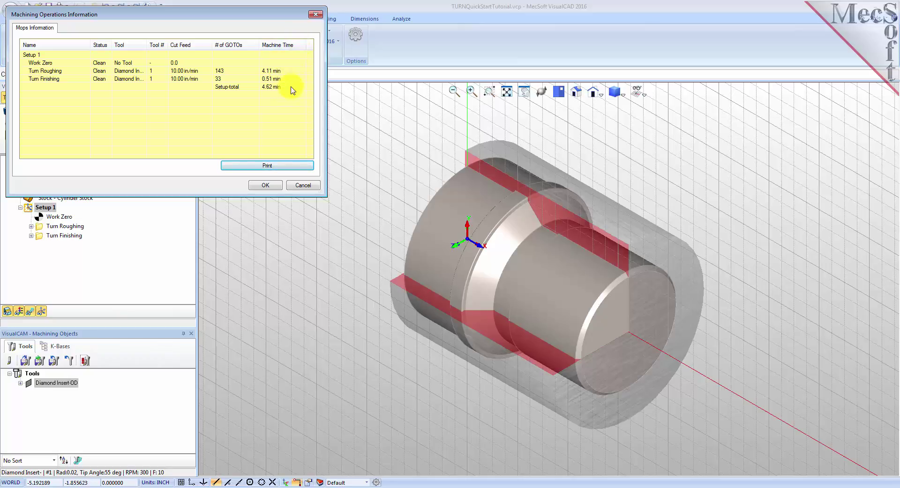
drag(149, 13, 310, 124)
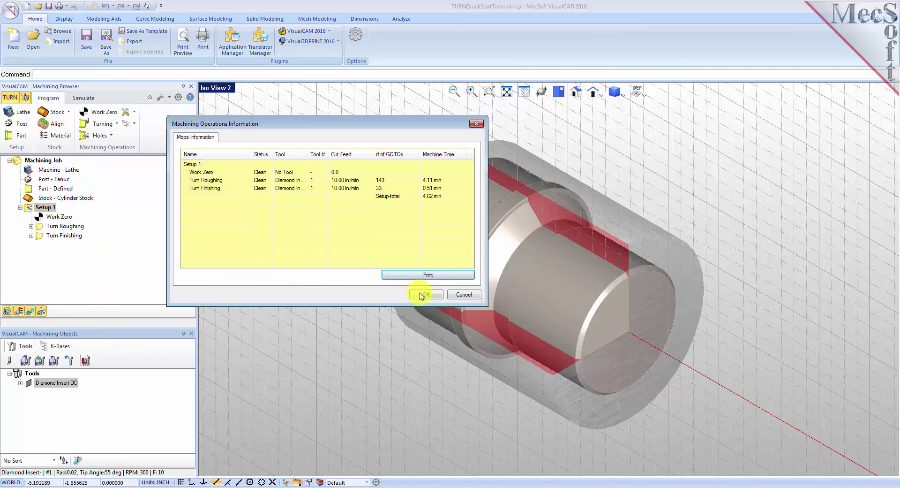
click(422, 295)
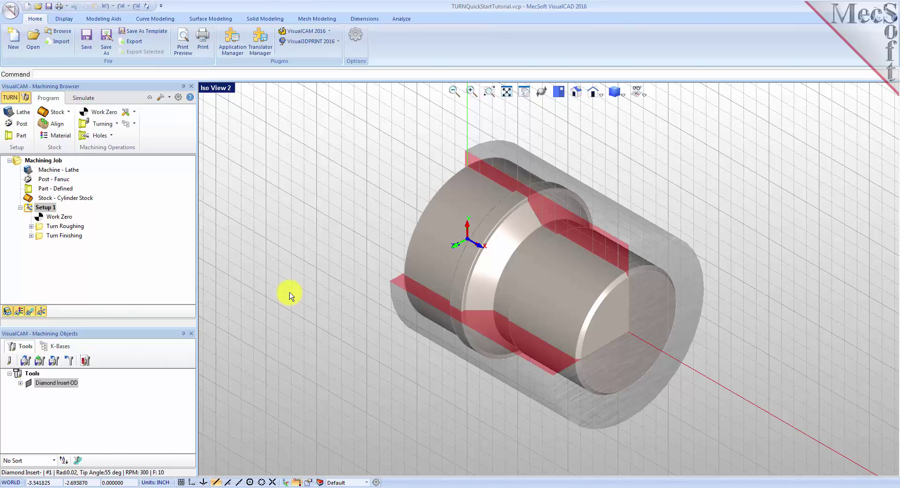
Step: Generate shop documentation for Setup 1 using Template1 and save it as TURNQuickStartTutorial.html in the QuickStart folder
click(47, 207)
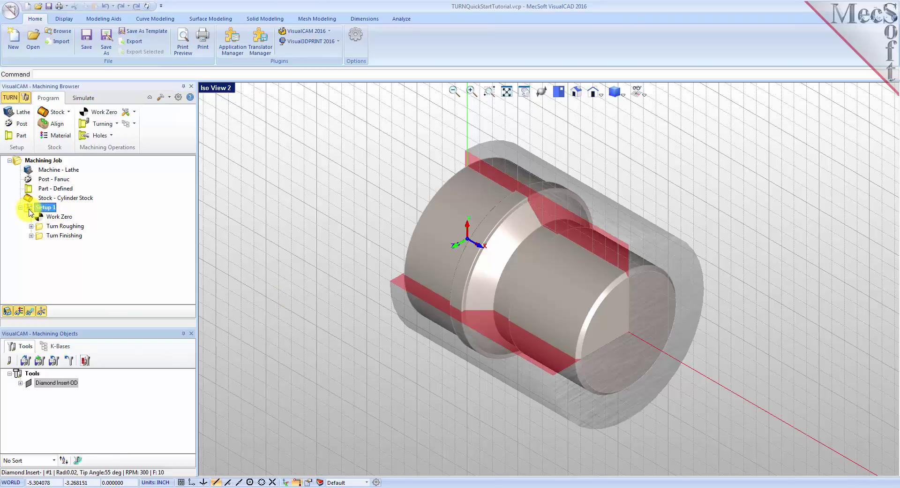
right_click(54, 212)
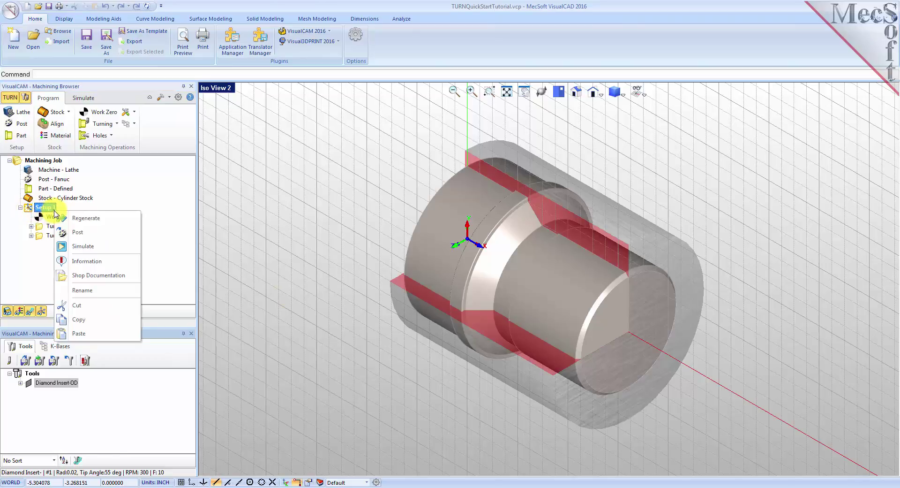
click(134, 280)
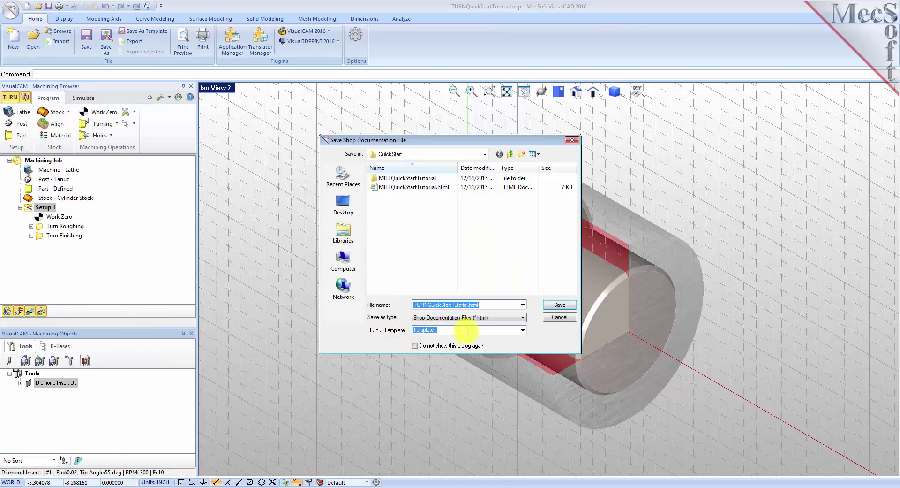
click(556, 306)
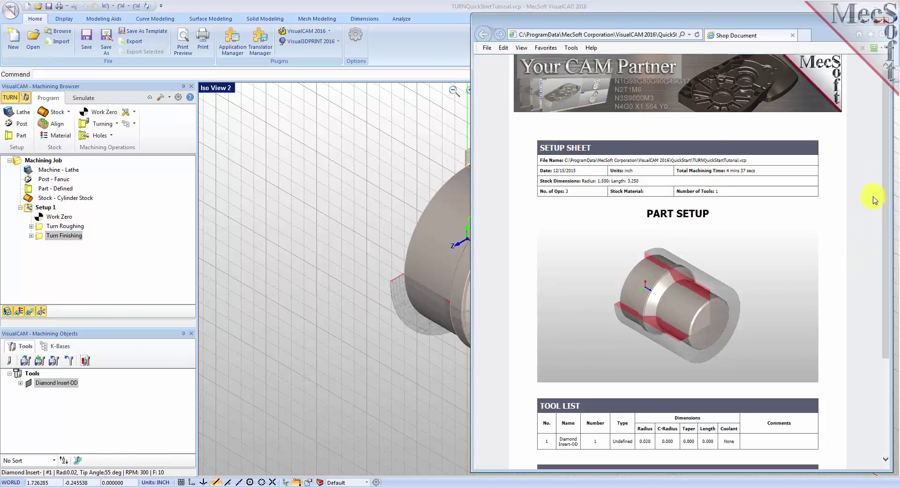
Step: Review the shop document's setup sheet, highlighting the stock dimensions, and examine its tool list and machine operations list
drag(884, 151, 885, 177)
drag(542, 147, 639, 147)
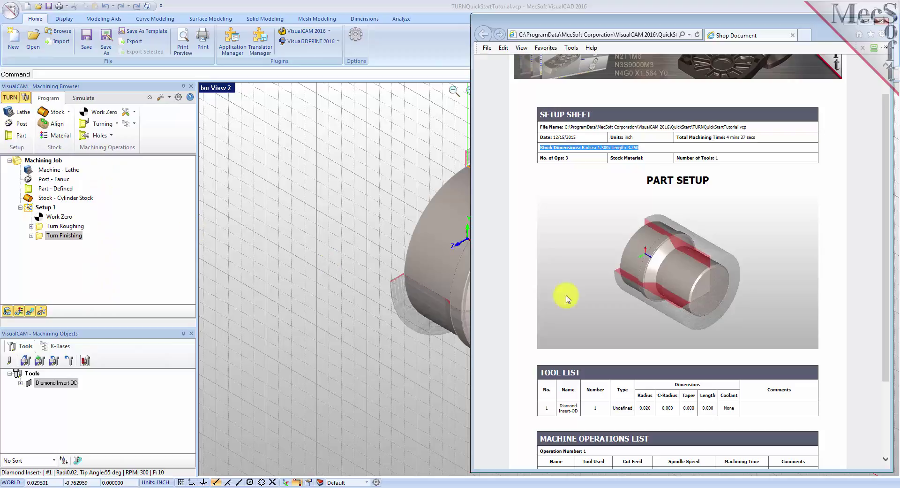
drag(886, 171, 884, 245)
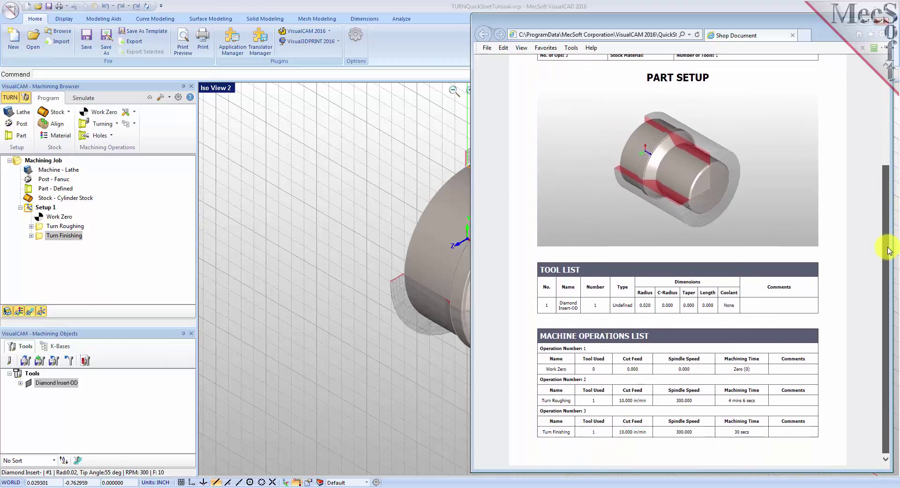